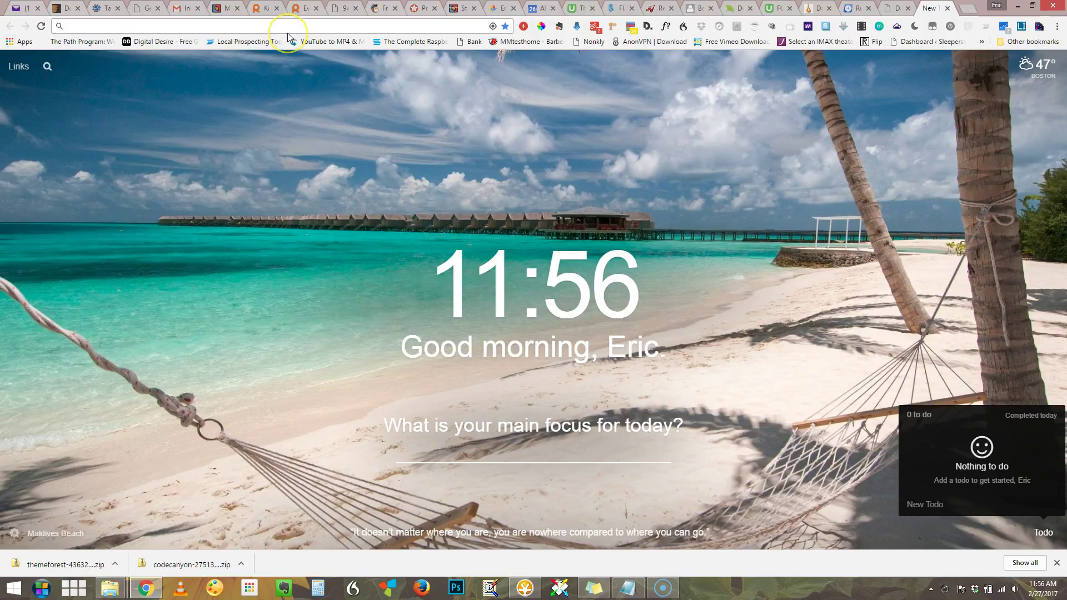
# Go to the site's /cpanel address in Chrome to load the cPanel login page on port 2083
pyautogui.write('https://newlifeonahomestead.com/cpanel')
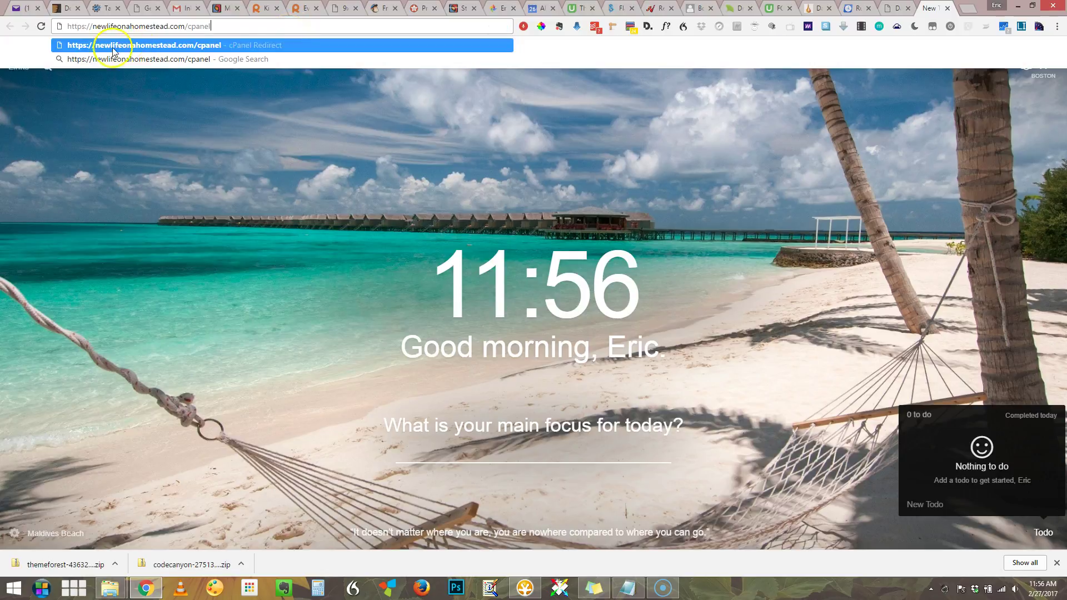
pyautogui.doubleClick(185, 25)
pyautogui.moveTo(191, 26); pyautogui.dragTo(239, 28)
pyautogui.press('Return')
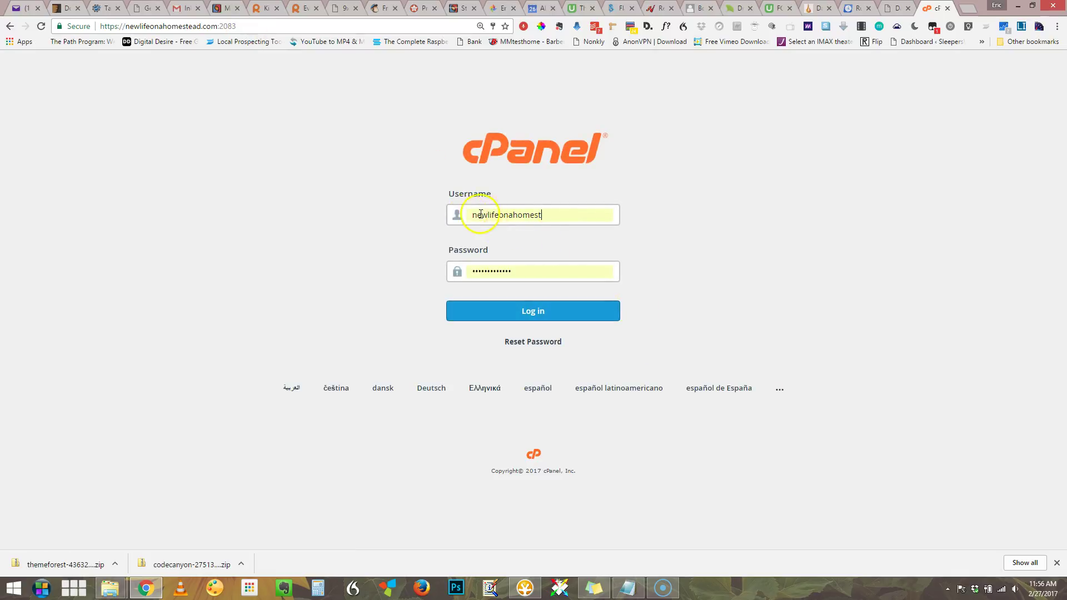
# Log in to cPanel with the pre-filled credentials and reach File Manager's home directory
pyautogui.click(526, 315)
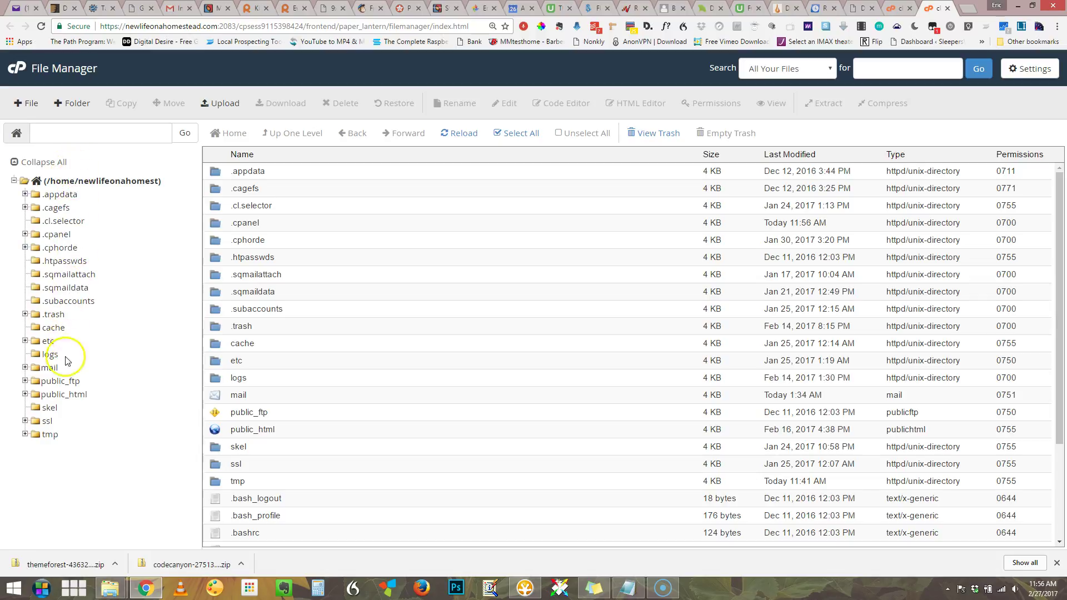
# Expand public_html in the folder tree and open it in the file list
pyautogui.click(38, 400)
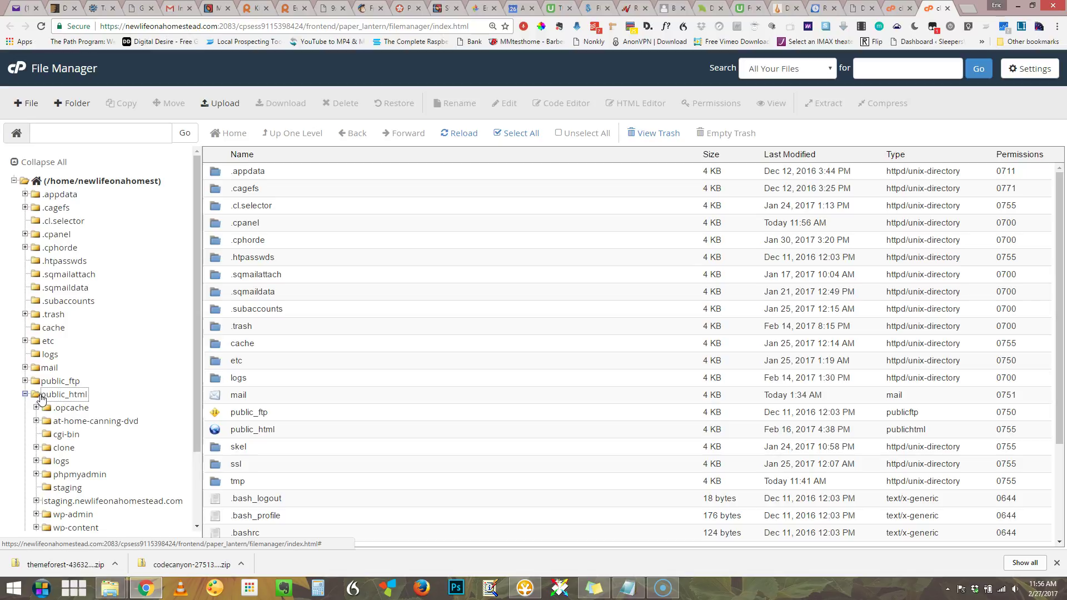
pyautogui.scroll(-2, 192, 328)
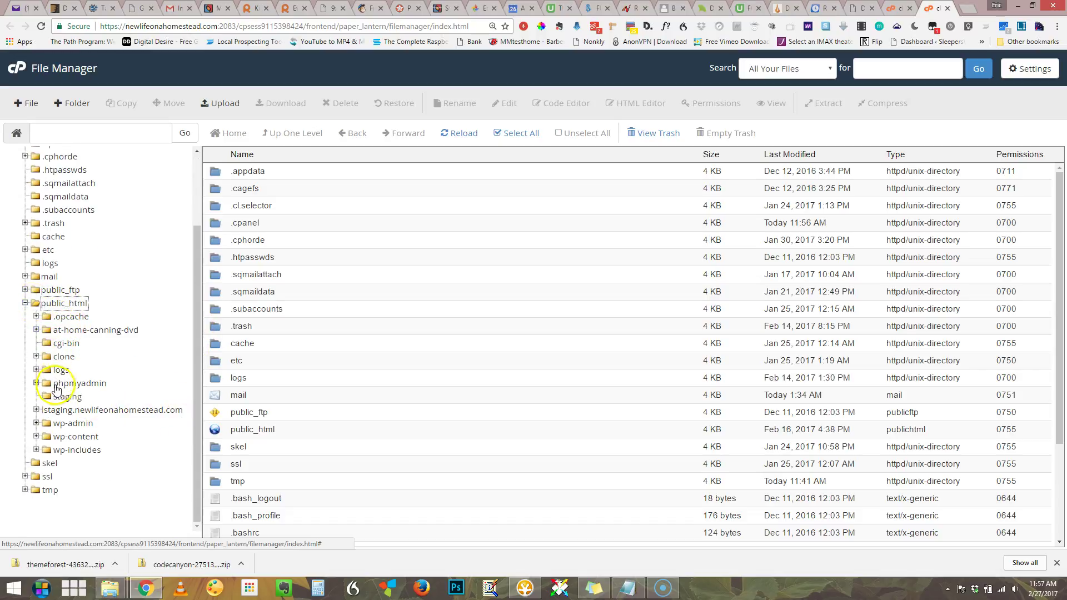
pyautogui.click(34, 305)
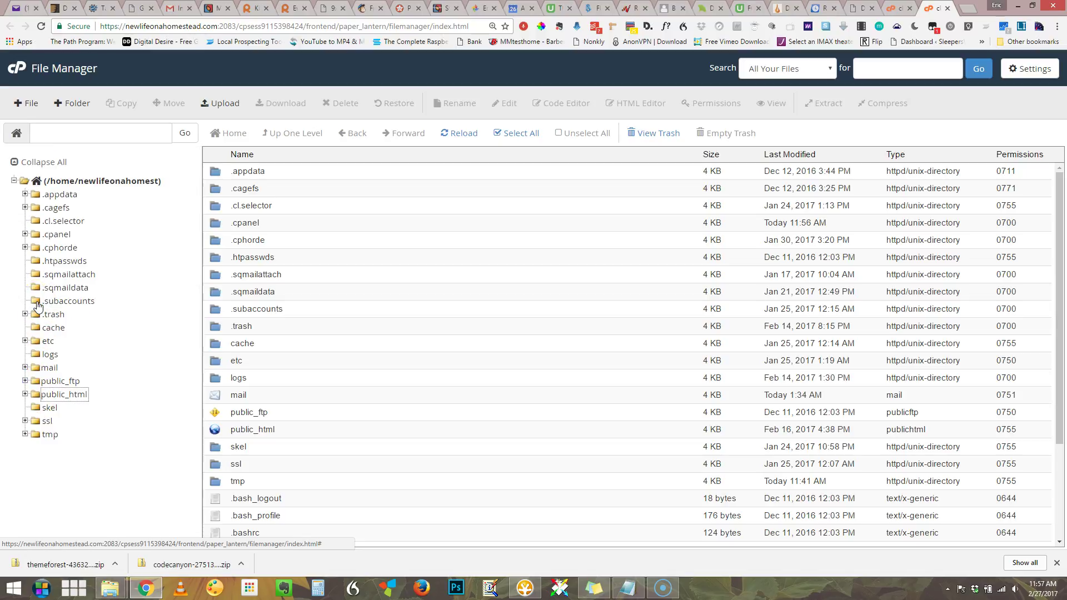
pyautogui.click(37, 395)
pyautogui.click(38, 396)
pyautogui.click(37, 396)
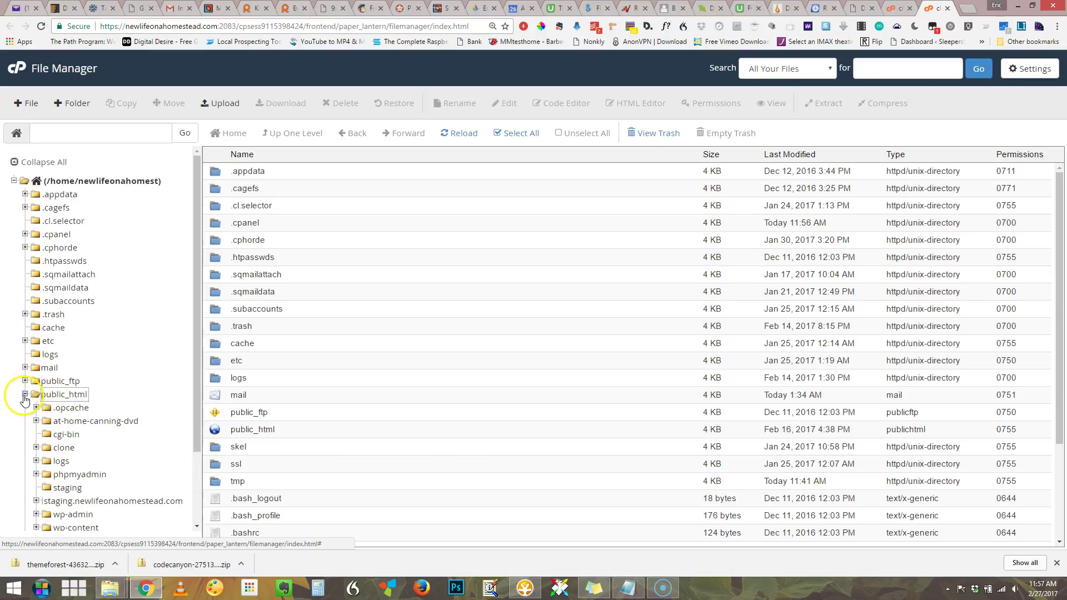
pyautogui.click(25, 395)
pyautogui.click(25, 395)
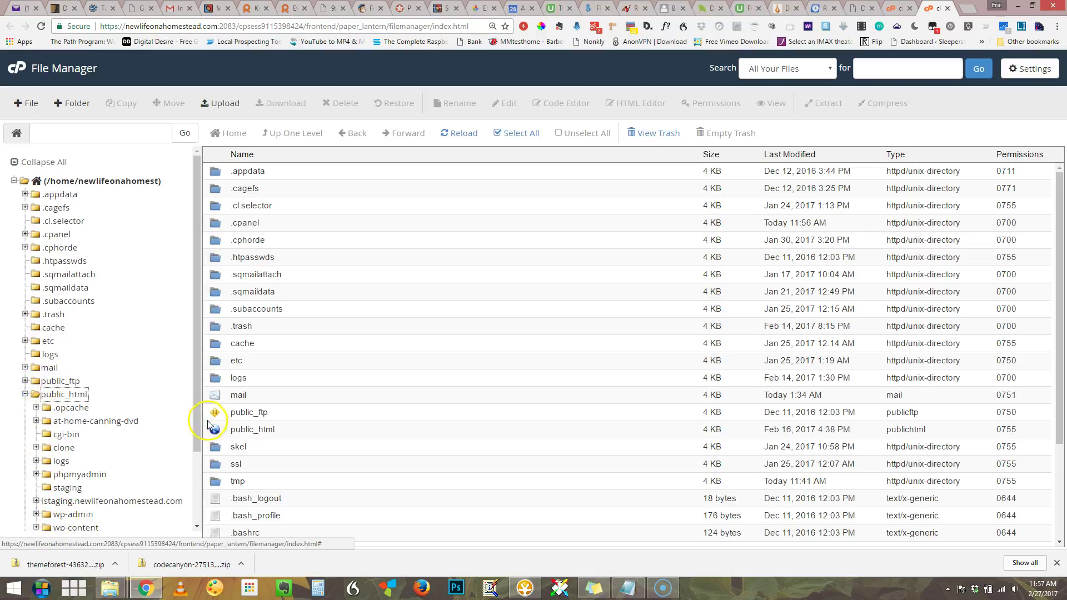
pyautogui.click(215, 431)
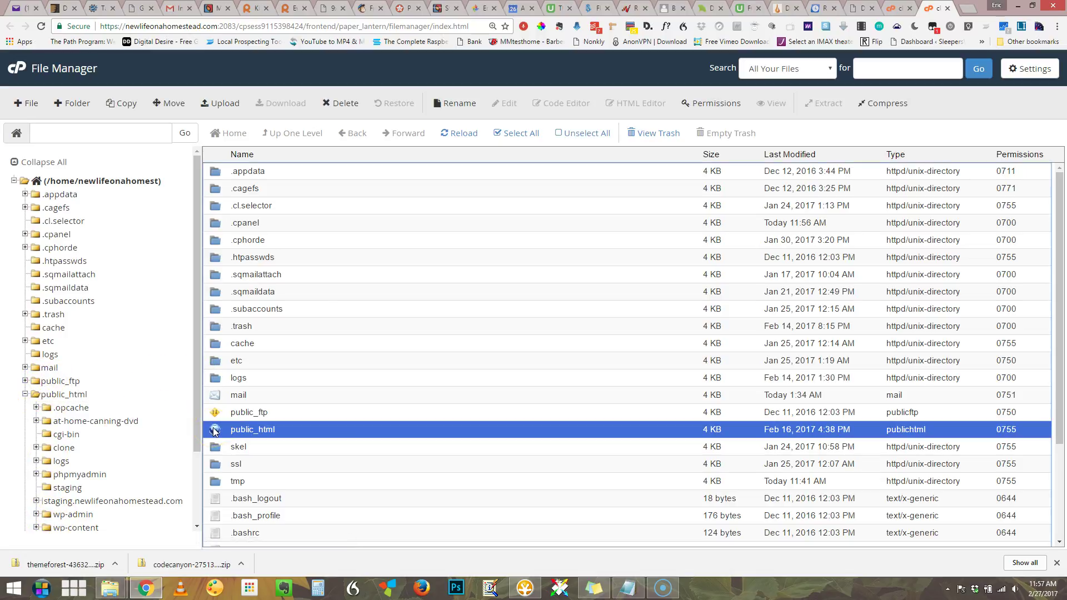
pyautogui.doubleClick(214, 431)
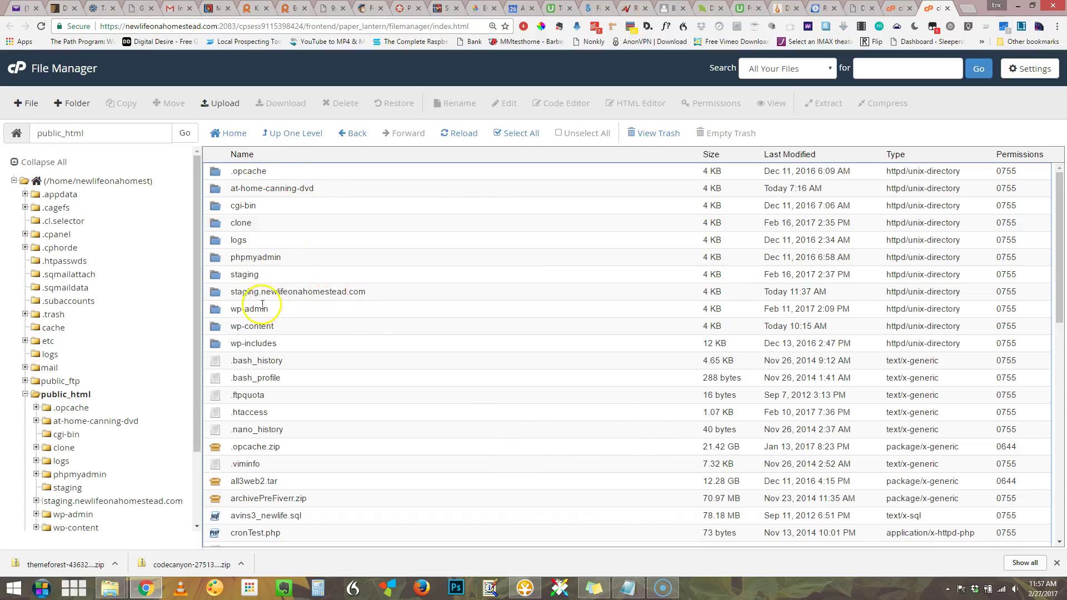
# Open staging.newlifeonahomestead.com, then its wp-content folder, then themes
pyautogui.doubleClick(212, 293)
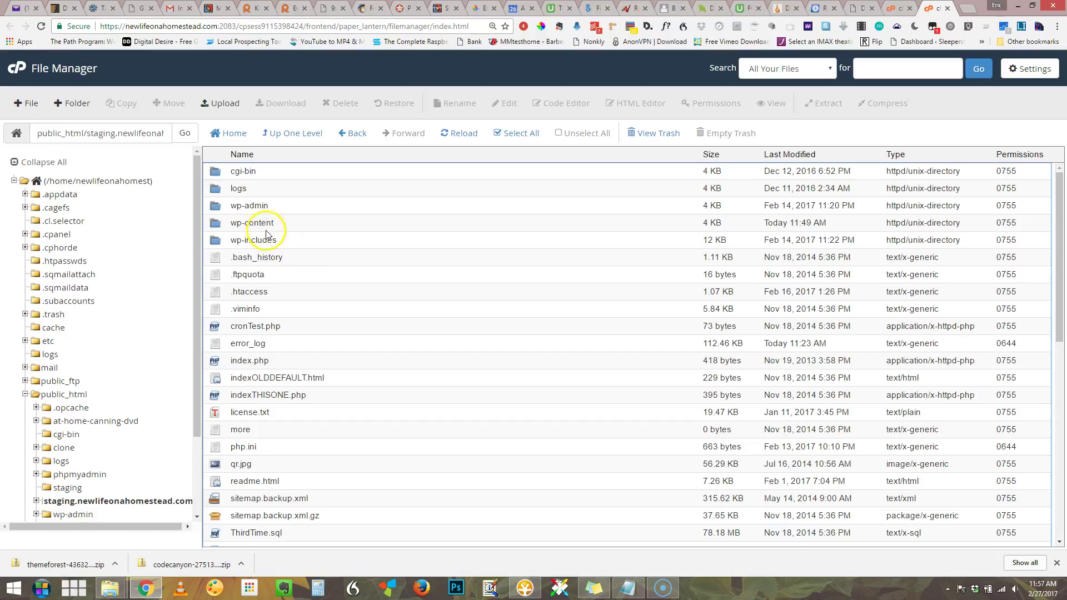
pyautogui.doubleClick(217, 223)
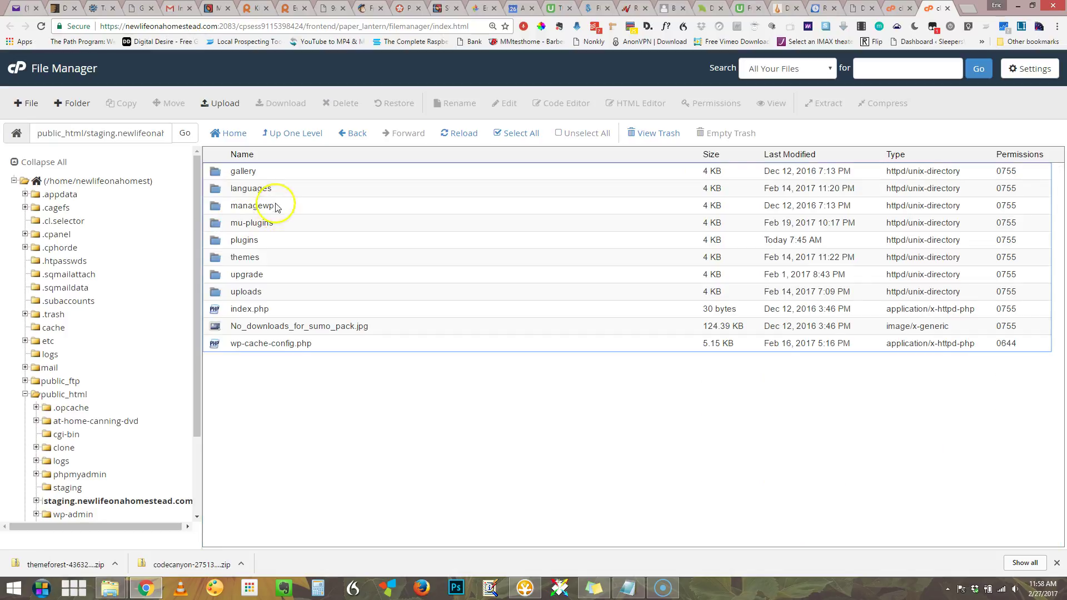
pyautogui.click(214, 260)
pyautogui.doubleClick(214, 260)
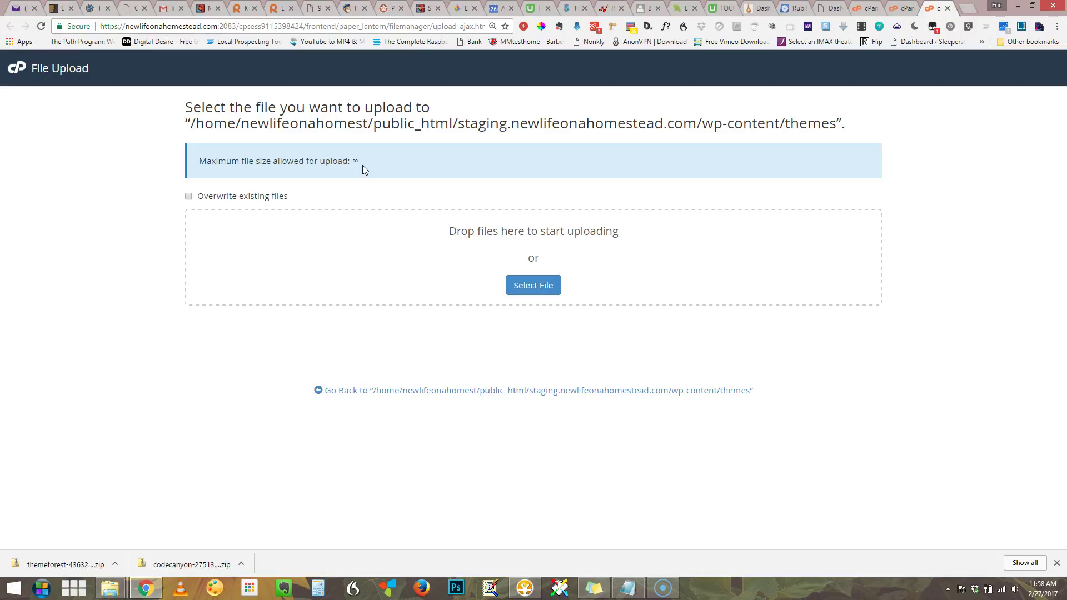
# Open the upload page for the themes folder and its file picker
pyautogui.click(354, 161)
pyautogui.click(667, 234)
# Browse the favourite network share to the Web > Wordpress > Themes folder
pyautogui.click(531, 289)
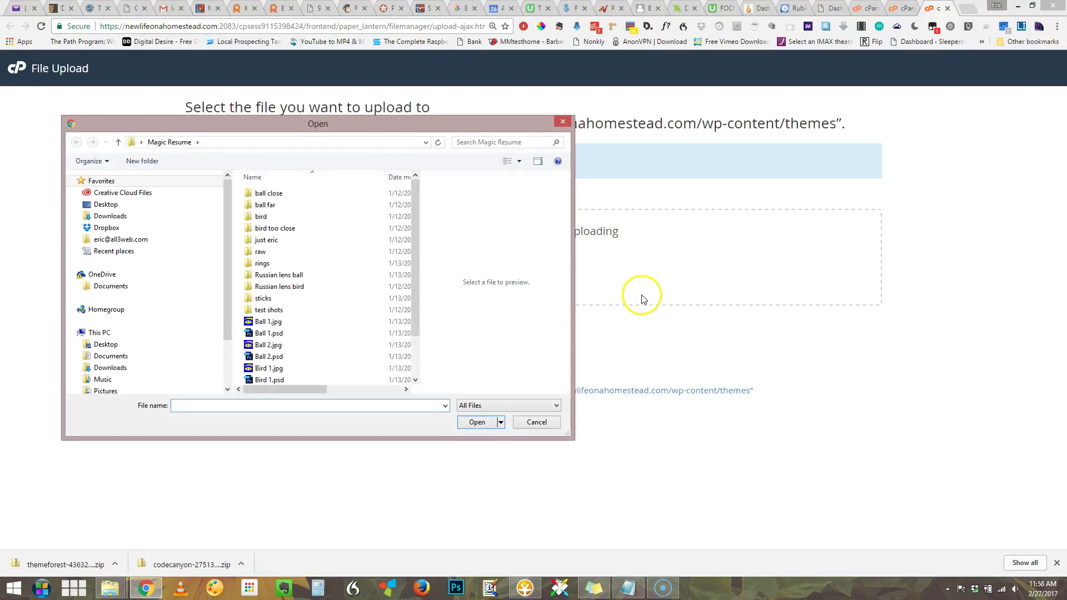
pyautogui.click(119, 239)
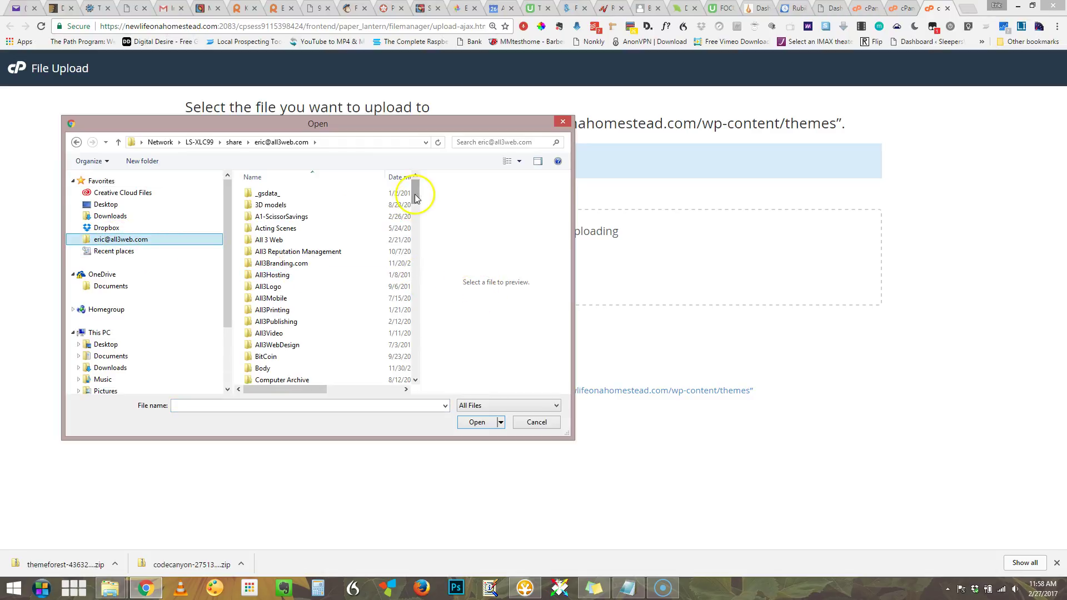
pyautogui.moveTo(419, 190); pyautogui.dragTo(418, 257)
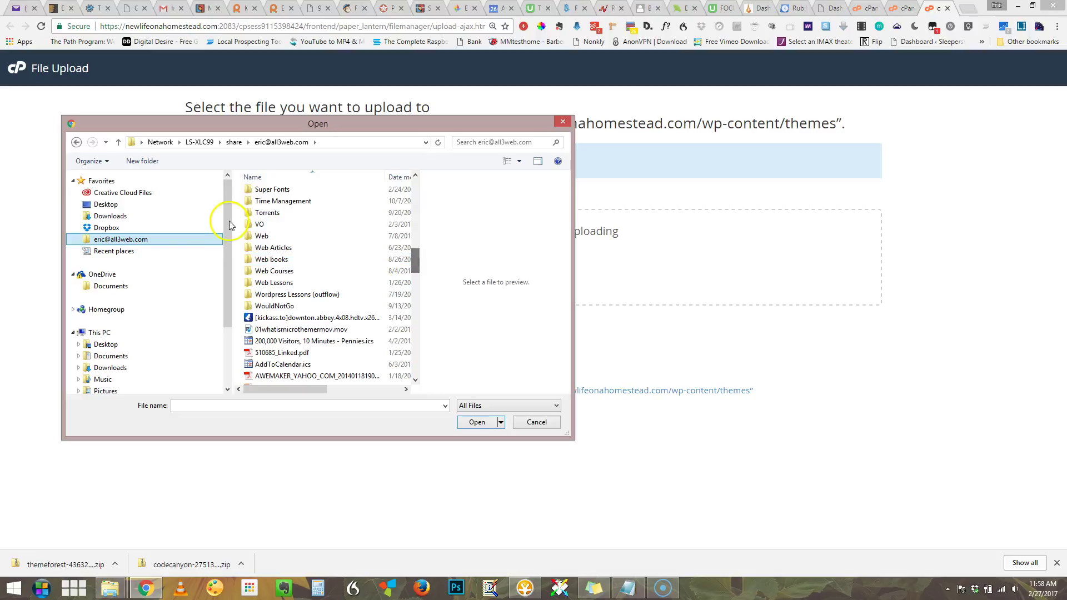
pyautogui.click(251, 238)
pyautogui.doubleClick(251, 239)
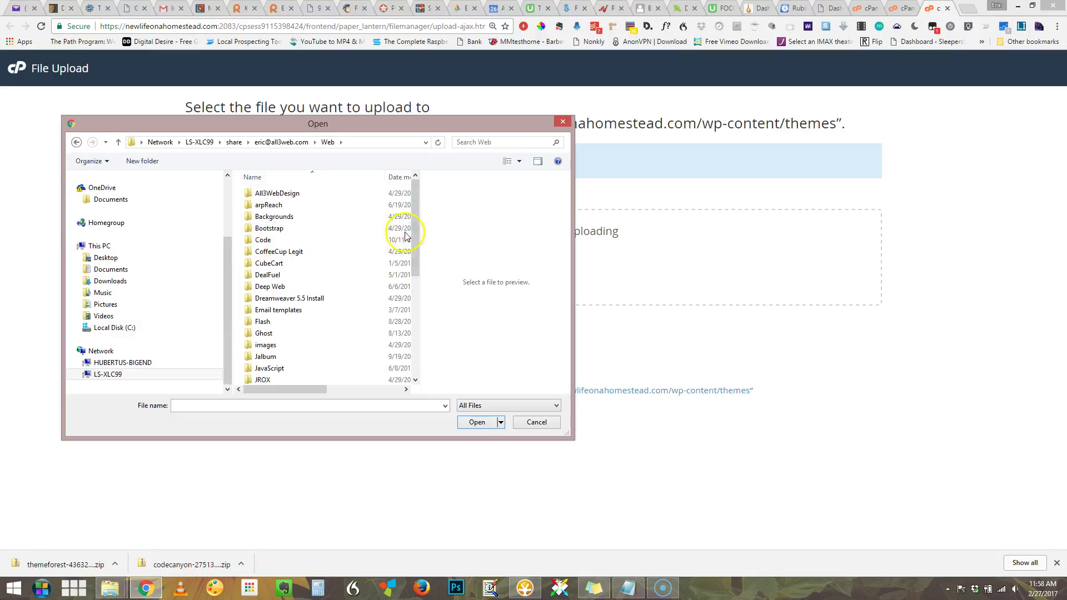
pyautogui.moveTo(414, 233); pyautogui.dragTo(420, 324)
pyautogui.doubleClick(268, 347)
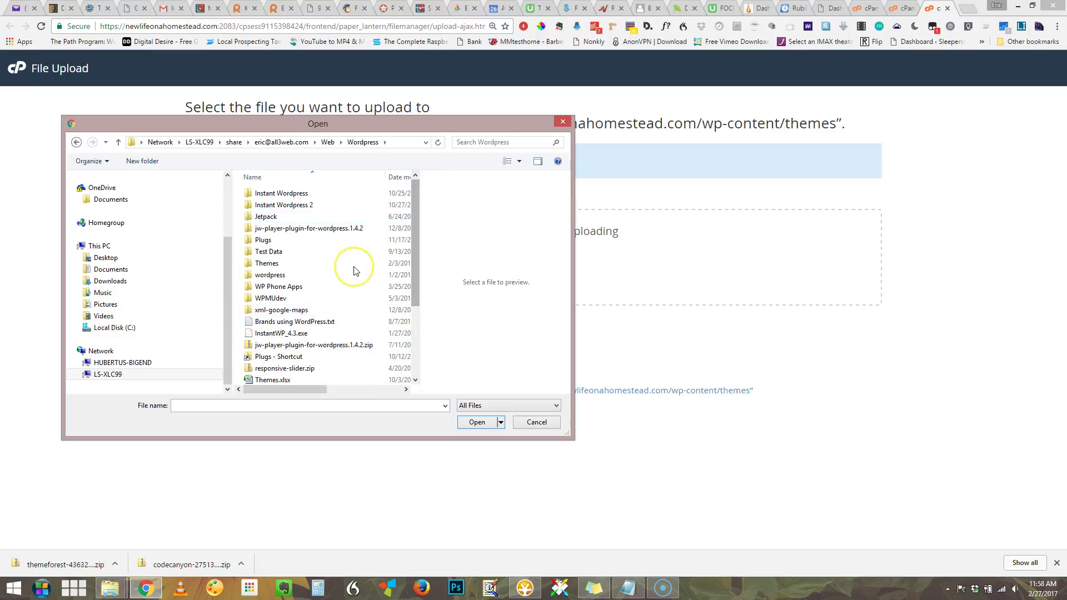
pyautogui.doubleClick(266, 264)
# Open Elegant Themes > New Elegant Themes and show the details view with dates, types and sizes
pyautogui.moveTo(417, 223); pyautogui.dragTo(406, 284)
pyautogui.scroll(2, 406, 287)
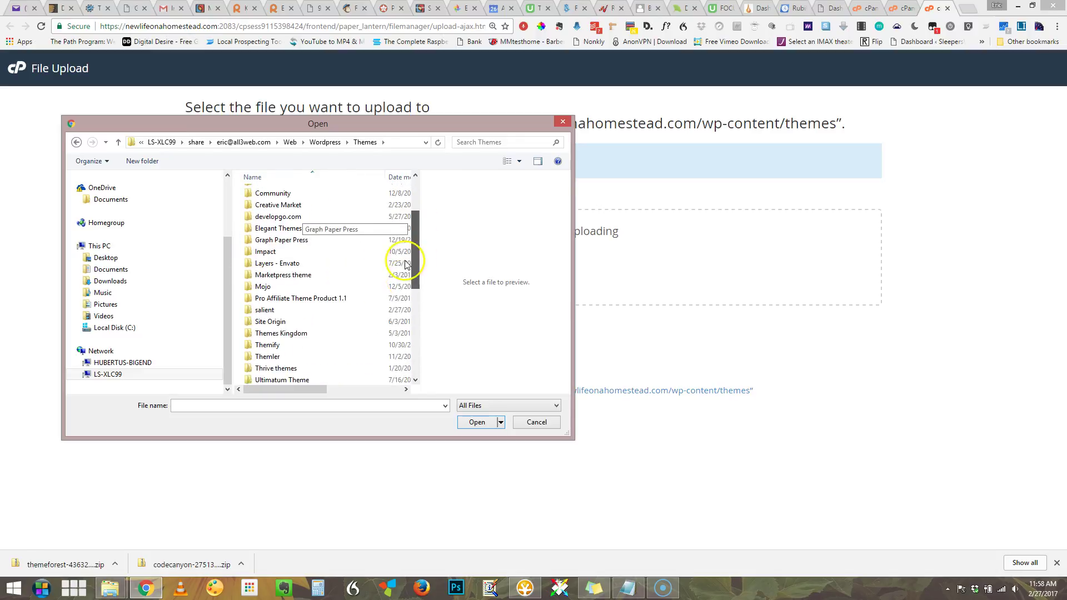
pyautogui.click(248, 237)
pyautogui.doubleClick(247, 238)
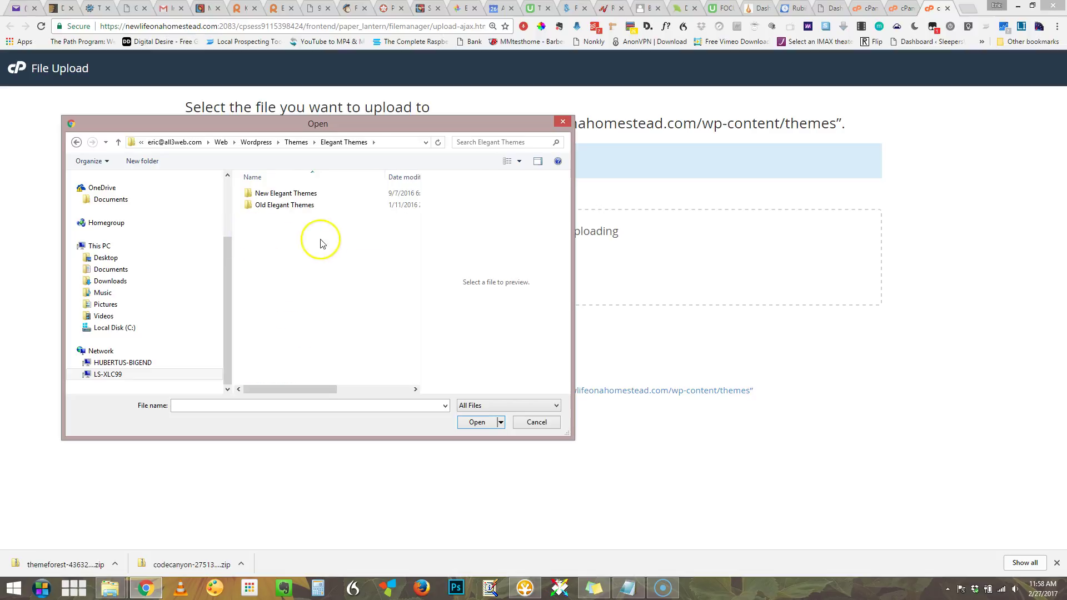
pyautogui.doubleClick(251, 191)
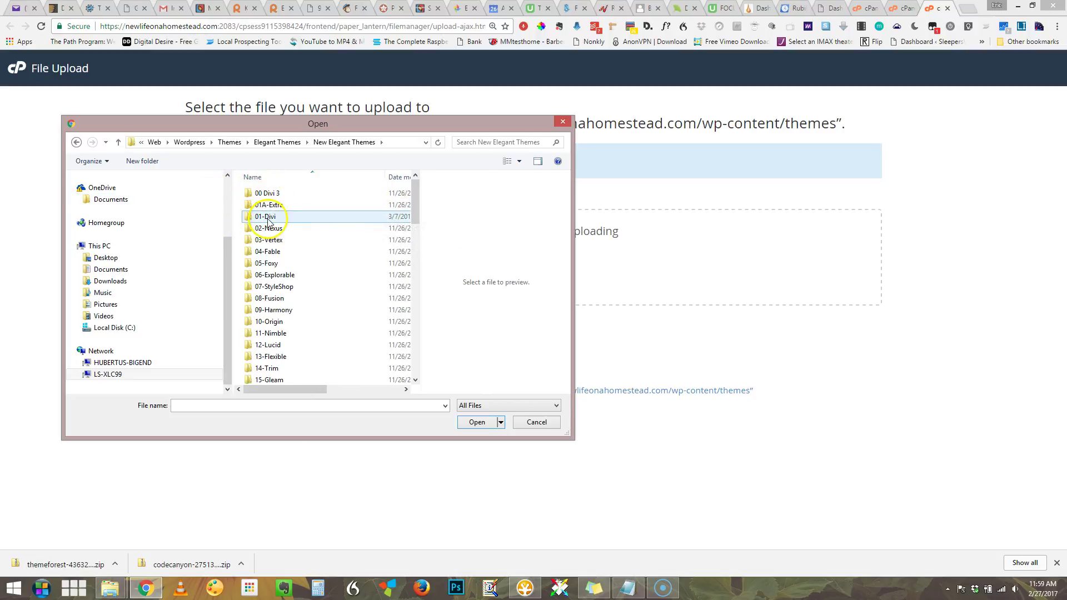
pyautogui.doubleClick(281, 217)
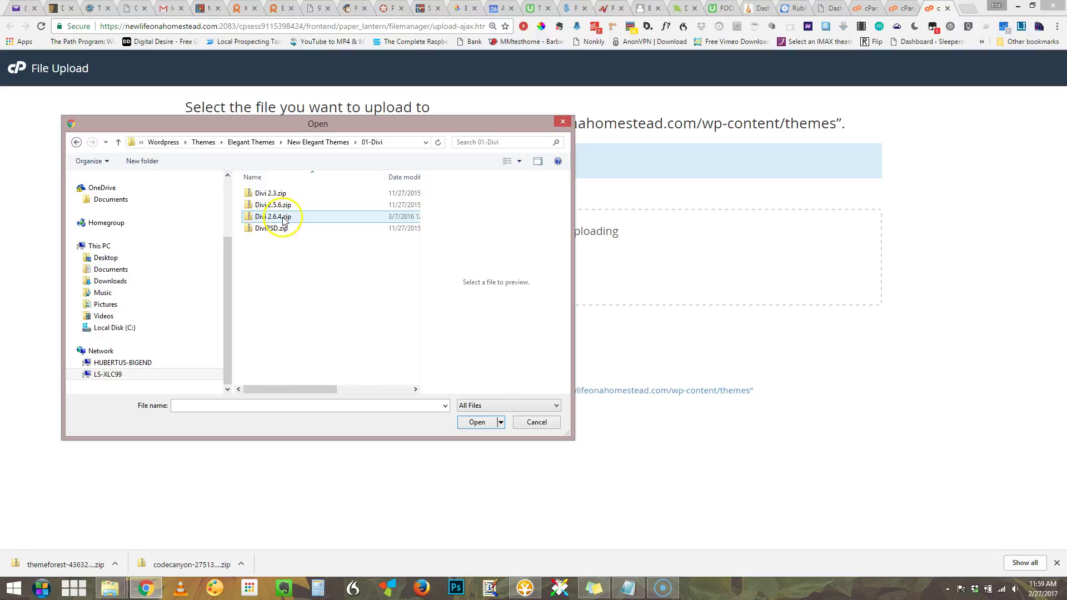
pyautogui.click(118, 142)
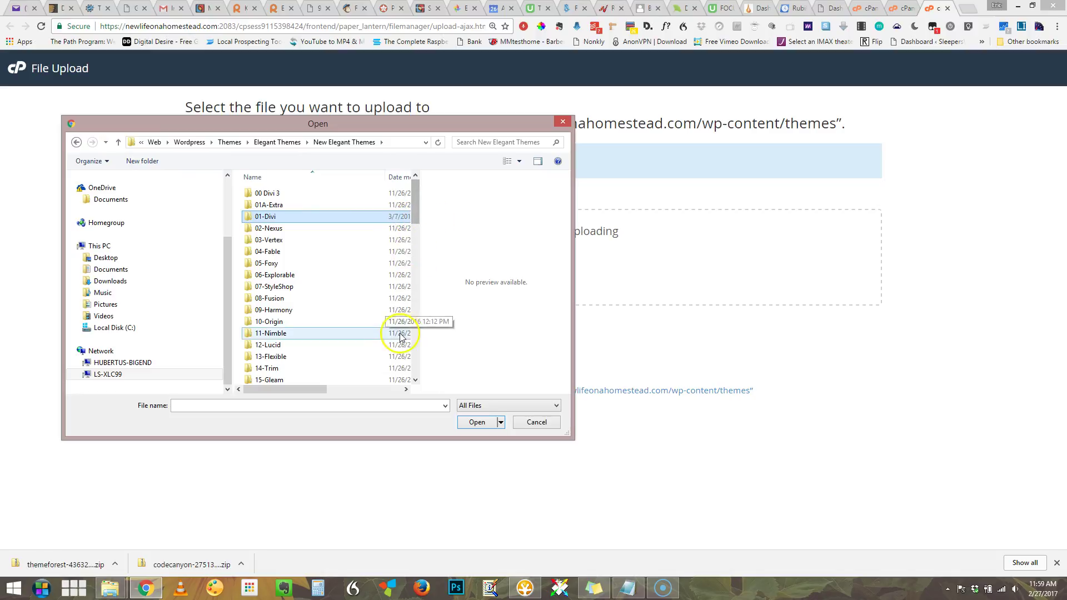
pyautogui.click(537, 162)
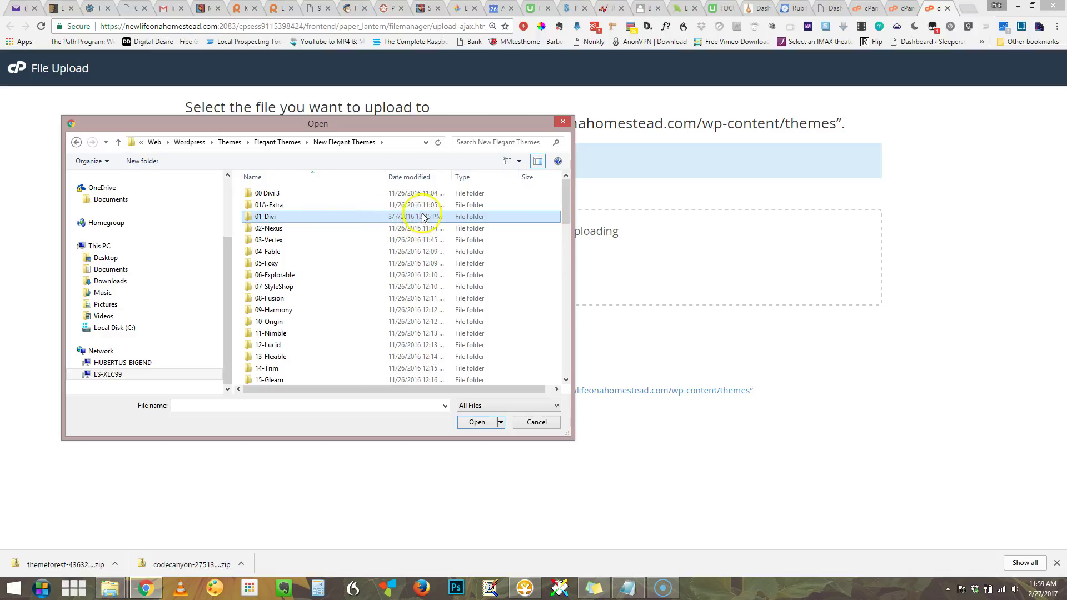
# Upload Divi 3.0.21.zip from the 00 Divi 3 folder to the staging themes folder
pyautogui.click(429, 197)
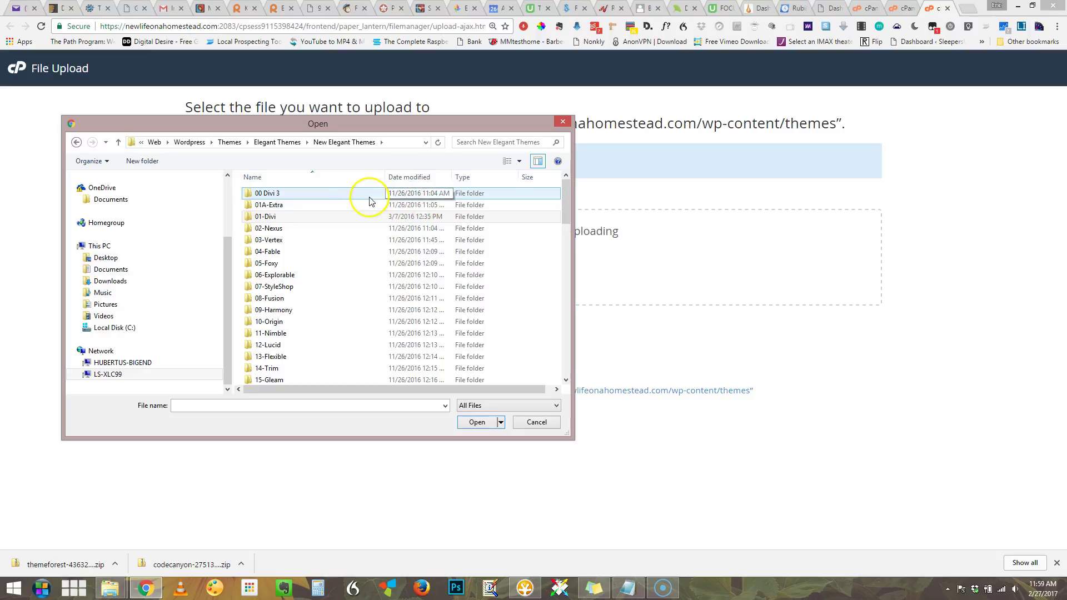
pyautogui.doubleClick(323, 192)
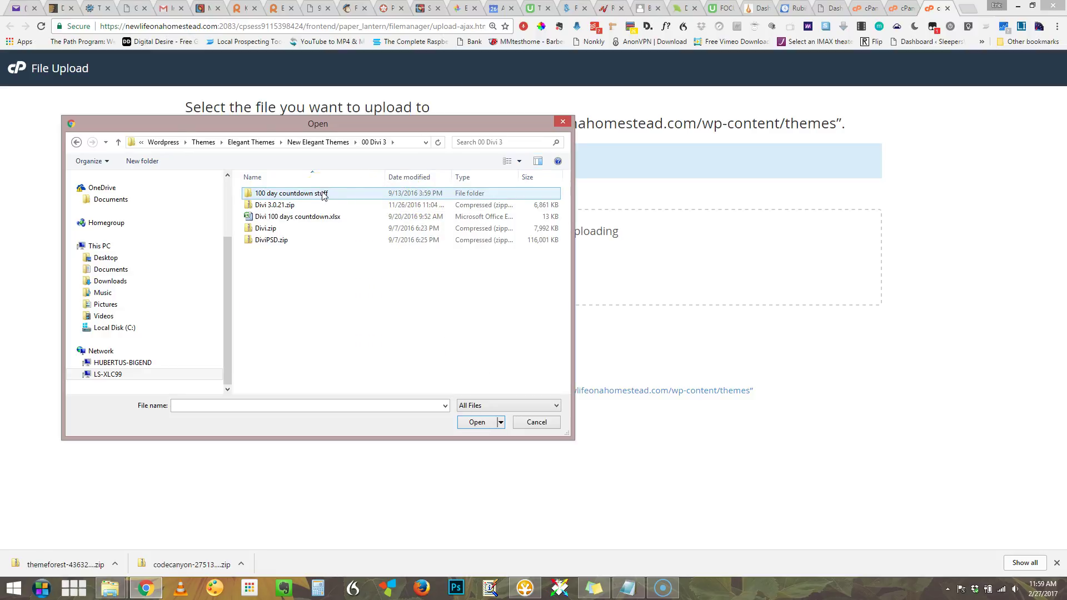
pyautogui.click(250, 216)
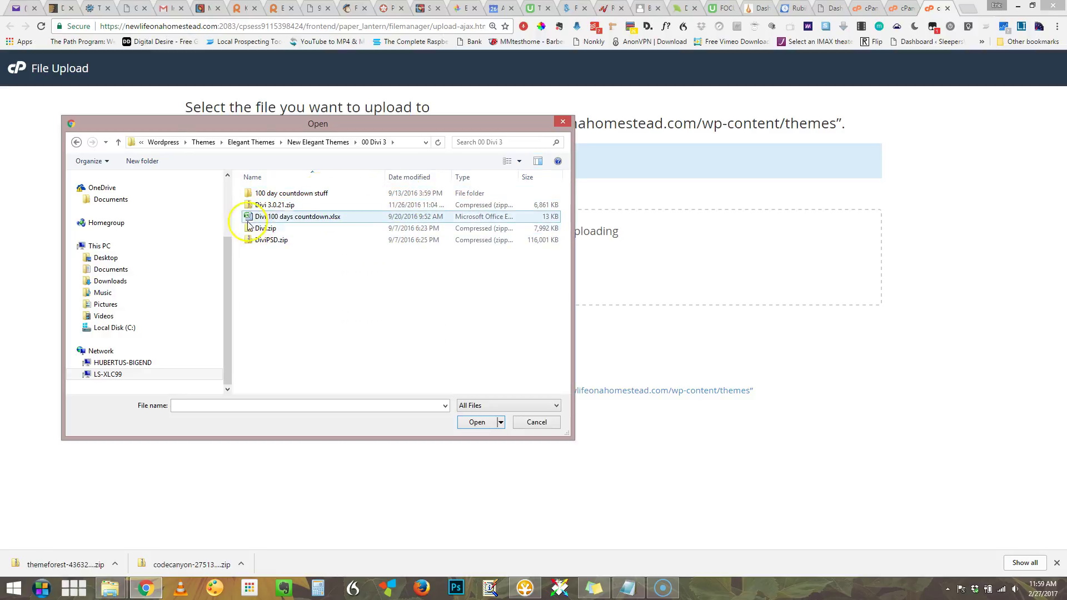
pyautogui.click(295, 207)
pyautogui.click(273, 207)
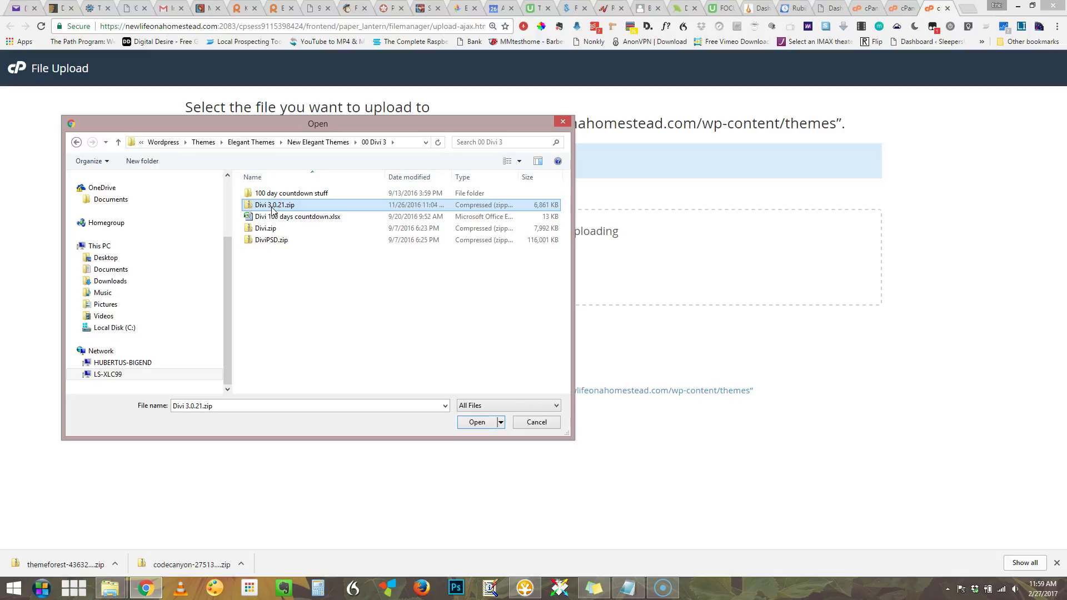
pyautogui.click(263, 210)
pyautogui.click(554, 206)
pyautogui.click(247, 210)
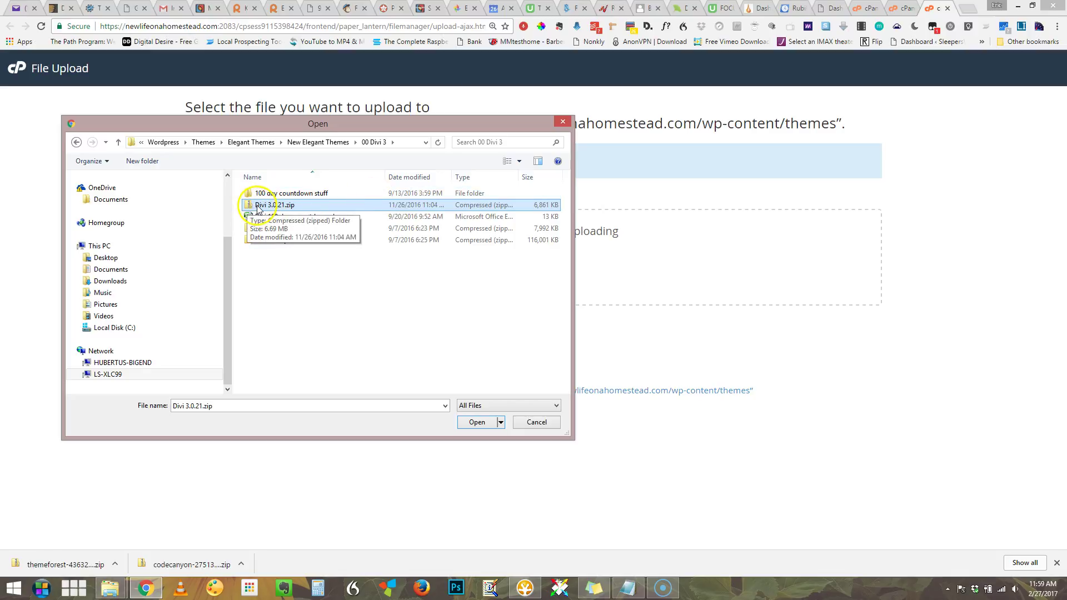
pyautogui.click(477, 421)
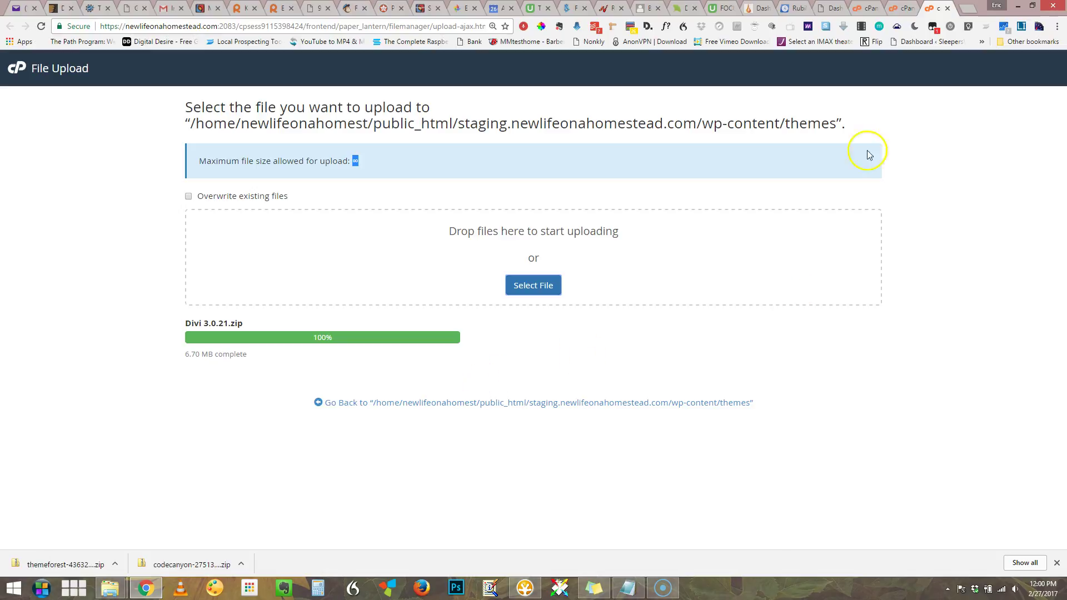
# Close the upload page, reload the themes listing, and select Divi 3.0.21.zip
pyautogui.click(948, 8)
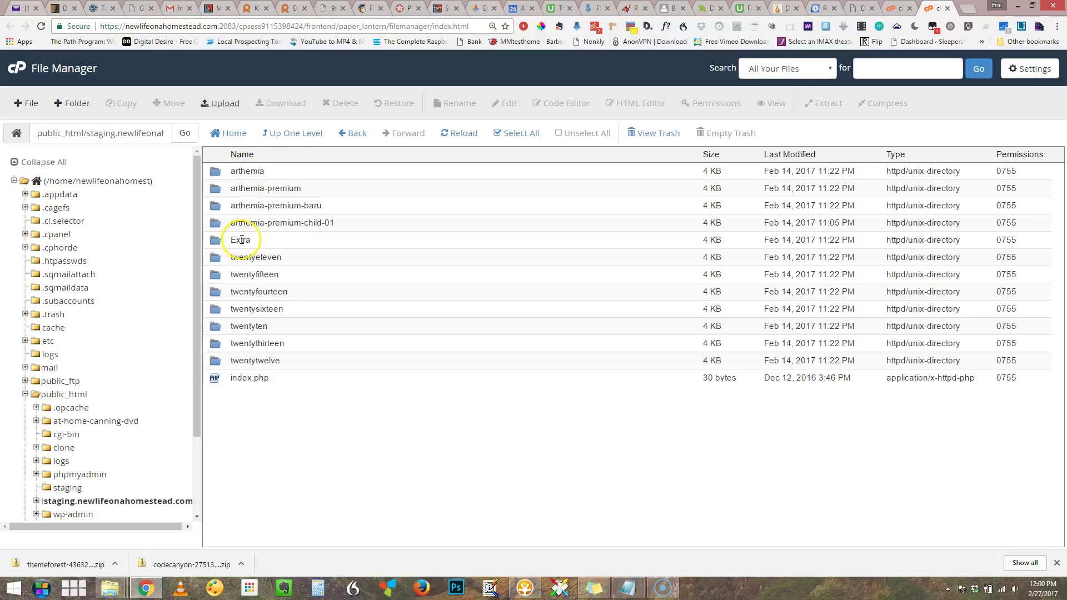
pyautogui.click(455, 134)
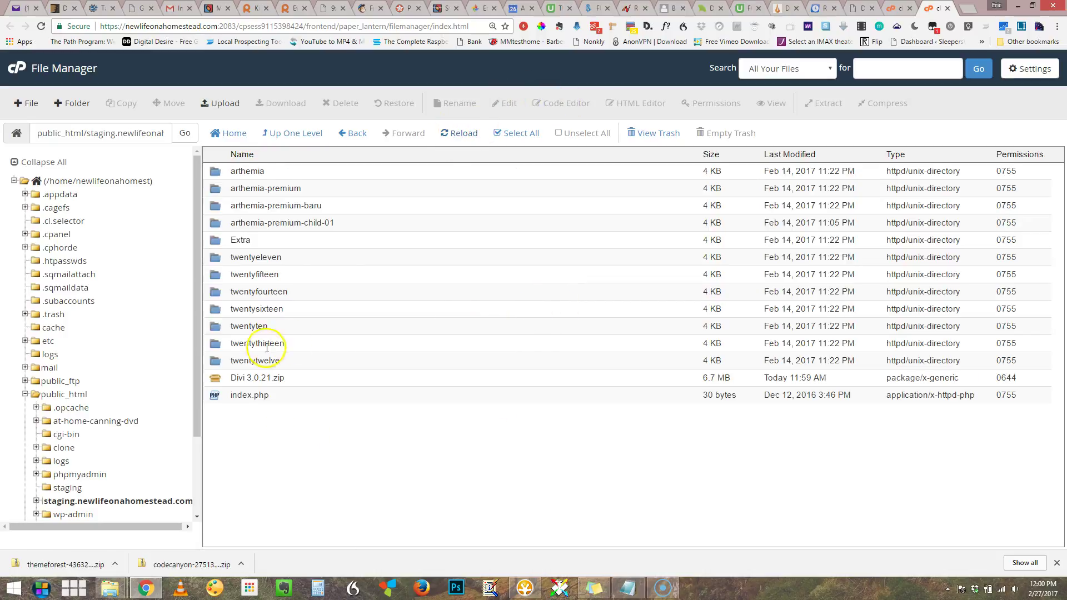
pyautogui.click(219, 380)
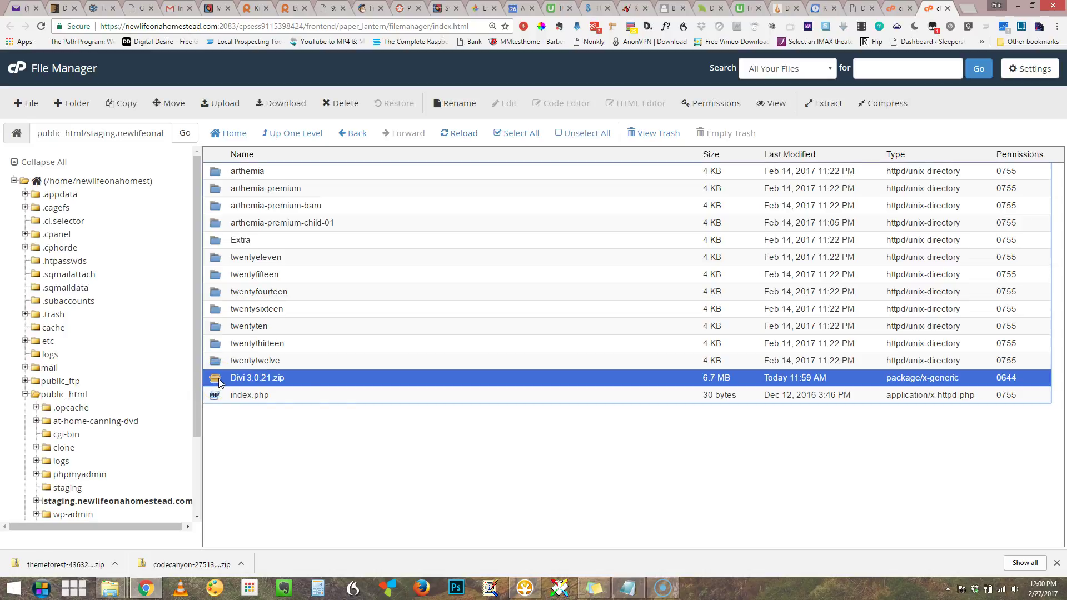
# Extract Divi 3.0.21.zip into the themes folder with /Divi appended to the destination path
pyautogui.click(823, 107)
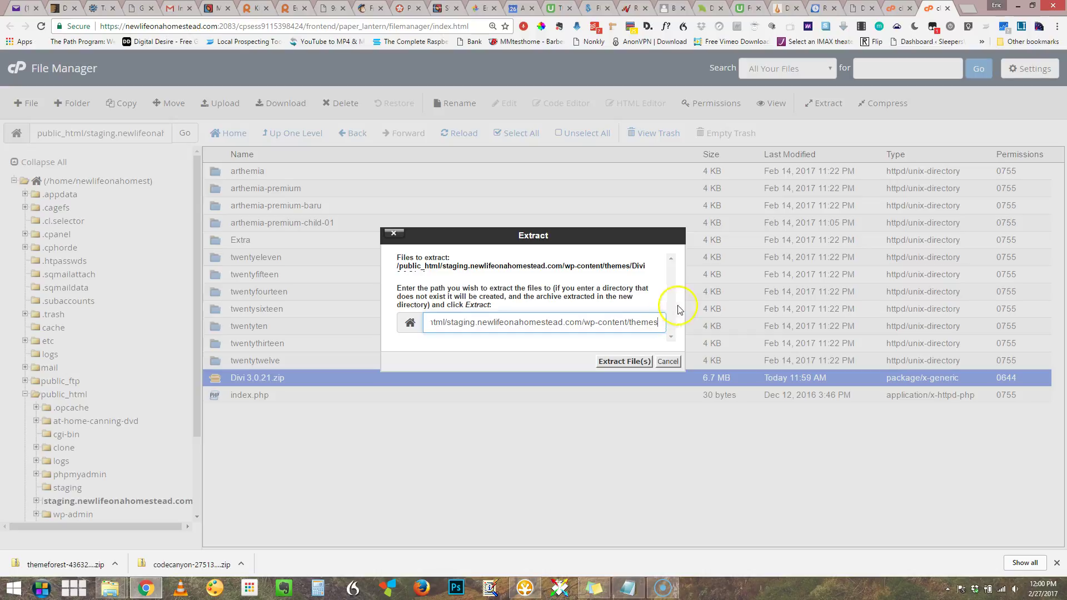
pyautogui.write('/')
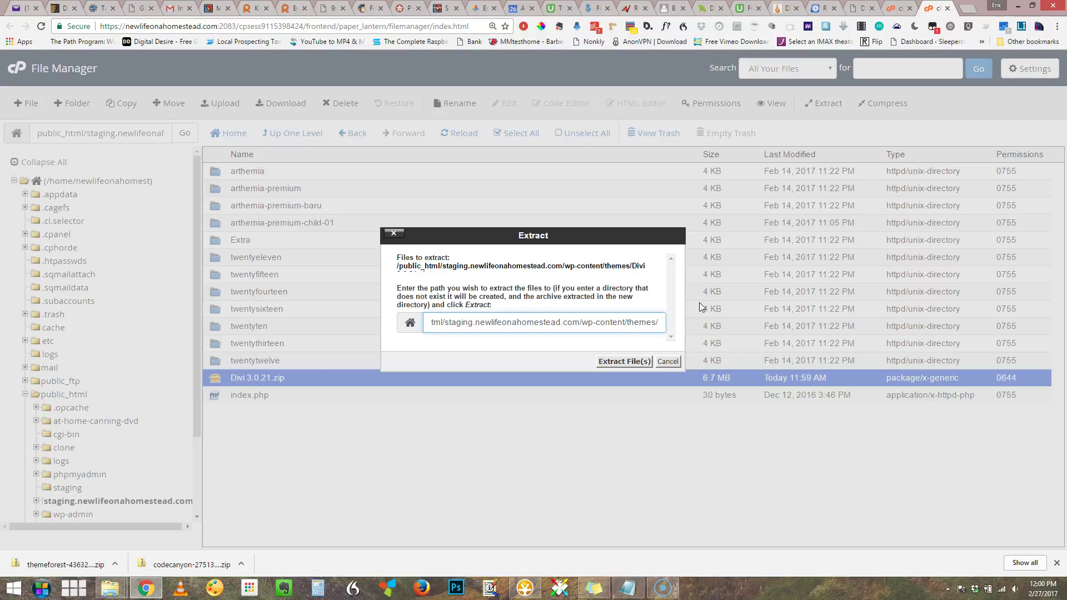
pyautogui.write('Divi')
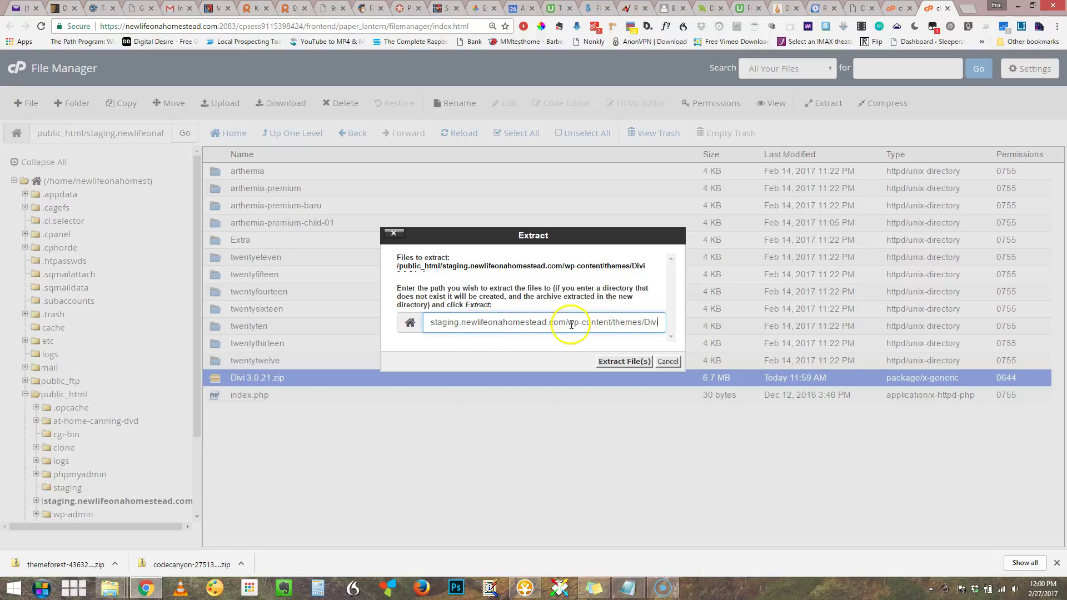
pyautogui.moveTo(567, 324); pyautogui.dragTo(642, 321)
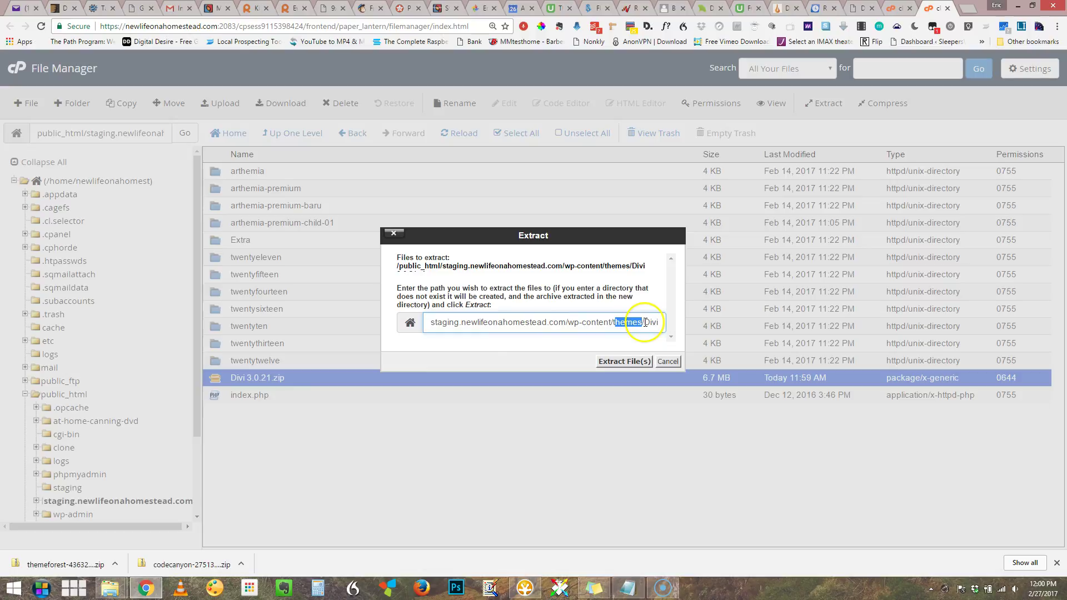
pyautogui.moveTo(644, 322); pyautogui.dragTo(658, 322)
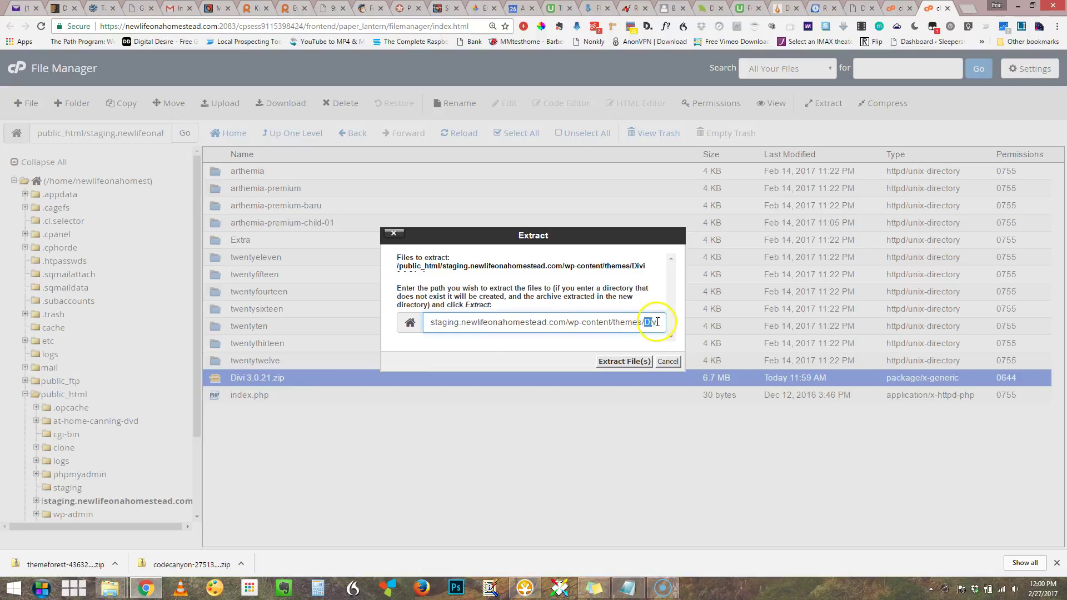
pyautogui.click(630, 362)
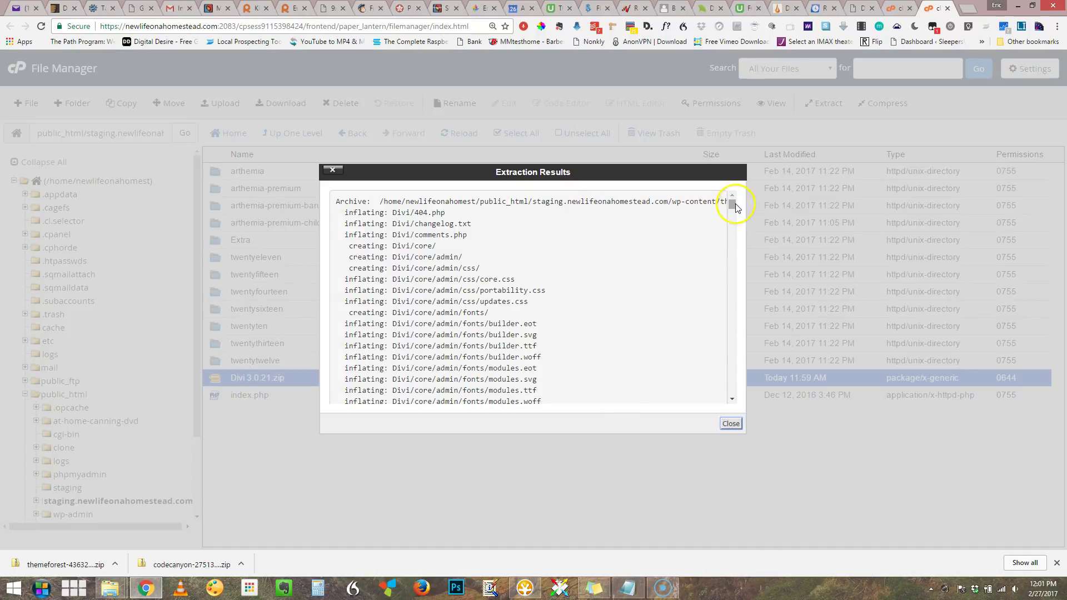
# Review the inflated Divi files in the extraction results and close the window
pyautogui.moveTo(733, 205); pyautogui.dragTo(748, 401)
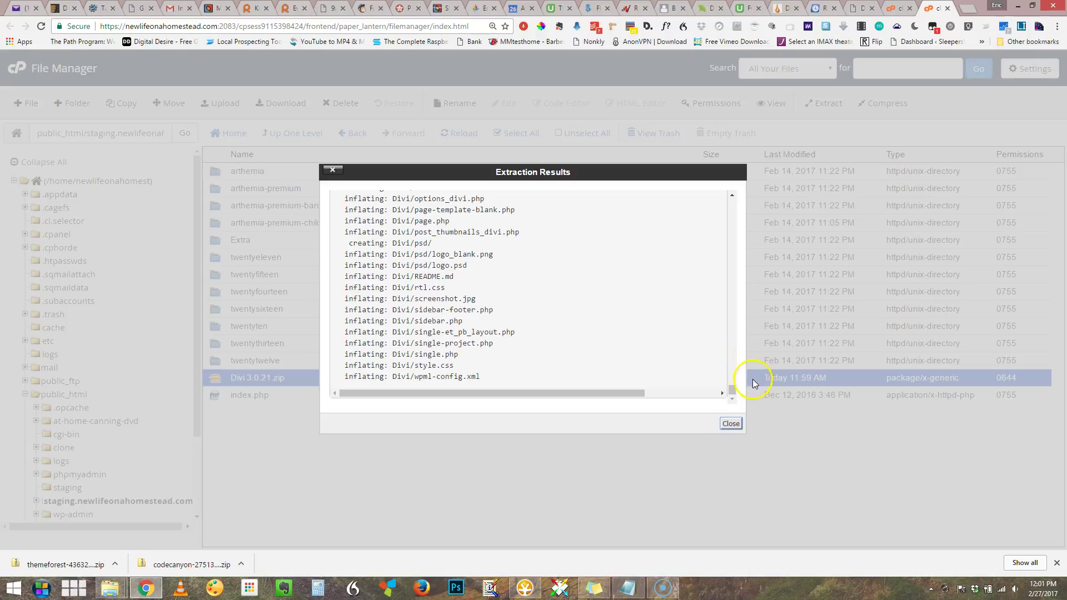
pyautogui.click(734, 425)
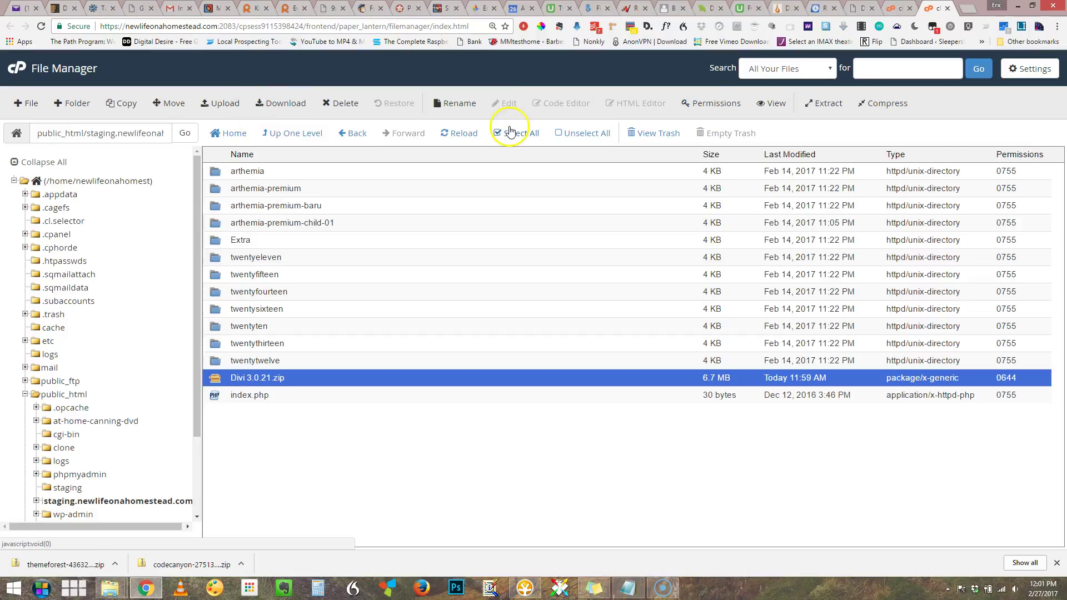
# Refresh the themes listing, open the new Divi folder and then its nested Divi folder, and select core
pyautogui.click(443, 133)
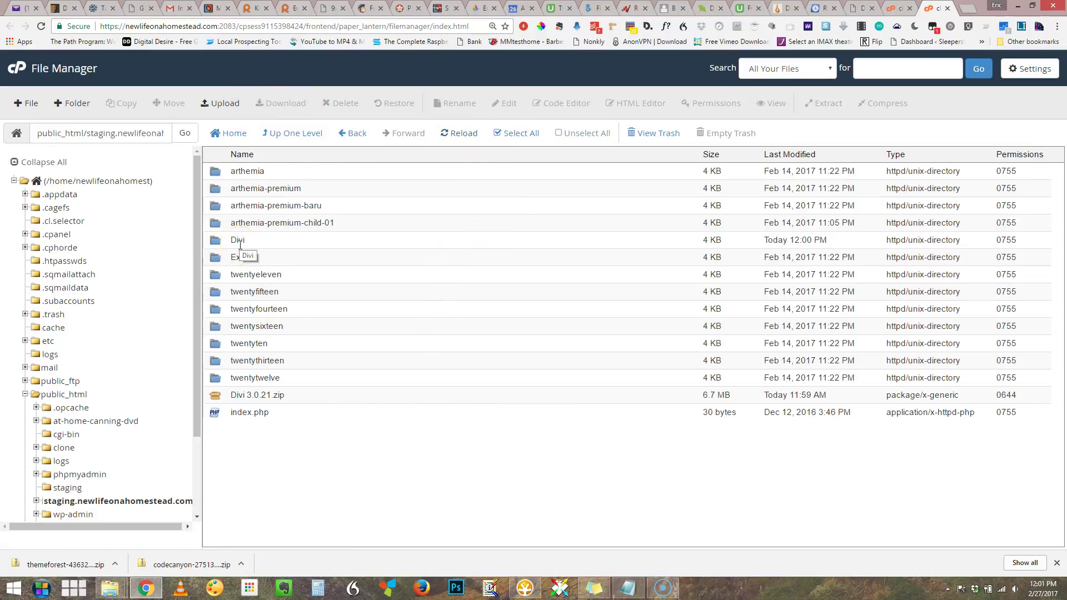
pyautogui.doubleClick(219, 245)
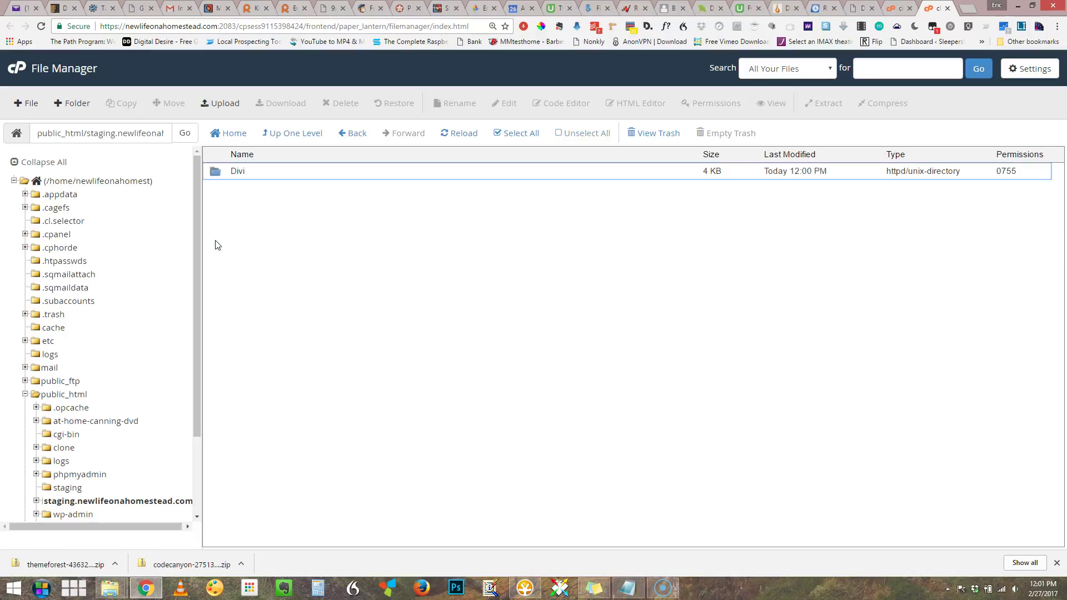
pyautogui.click(230, 192)
pyautogui.click(215, 175)
pyautogui.doubleClick(215, 172)
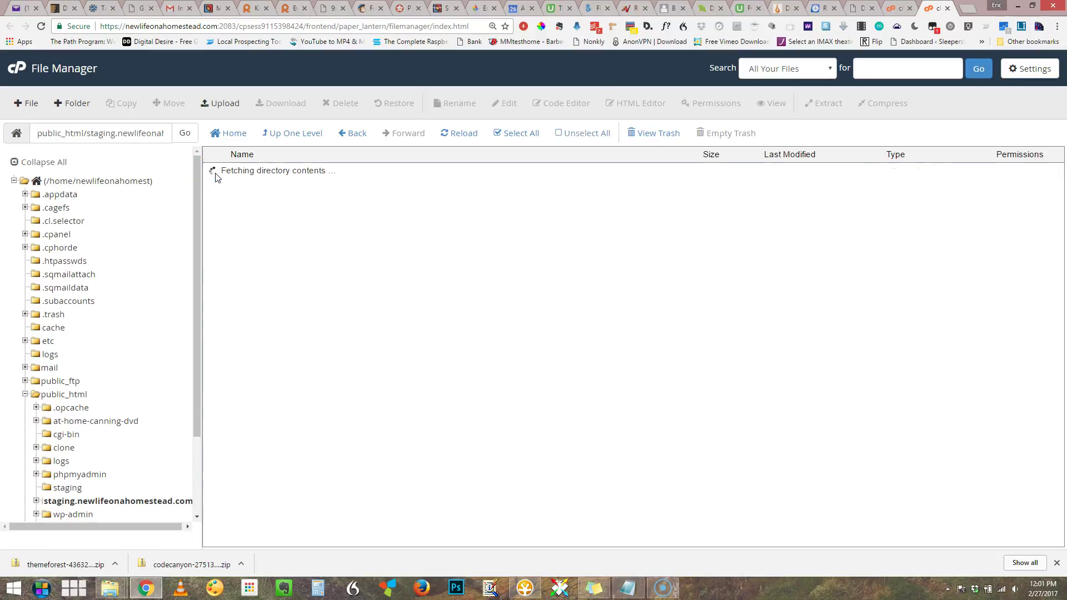
pyautogui.click(235, 169)
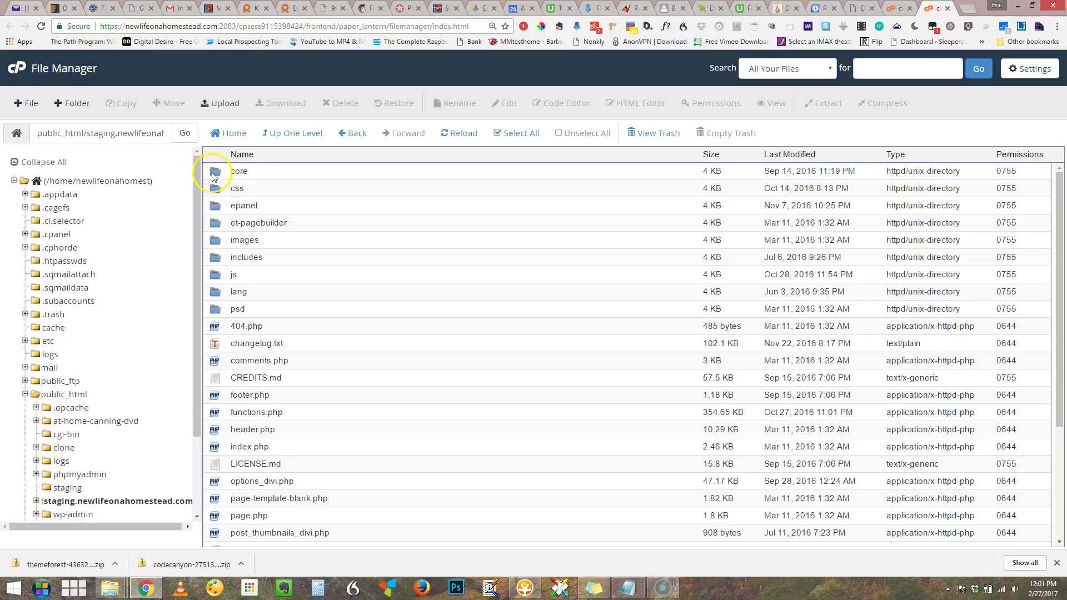
# Select every item in the nested Divi folder, from the core folder through wpml-config.xml
pyautogui.click(1051, 300)
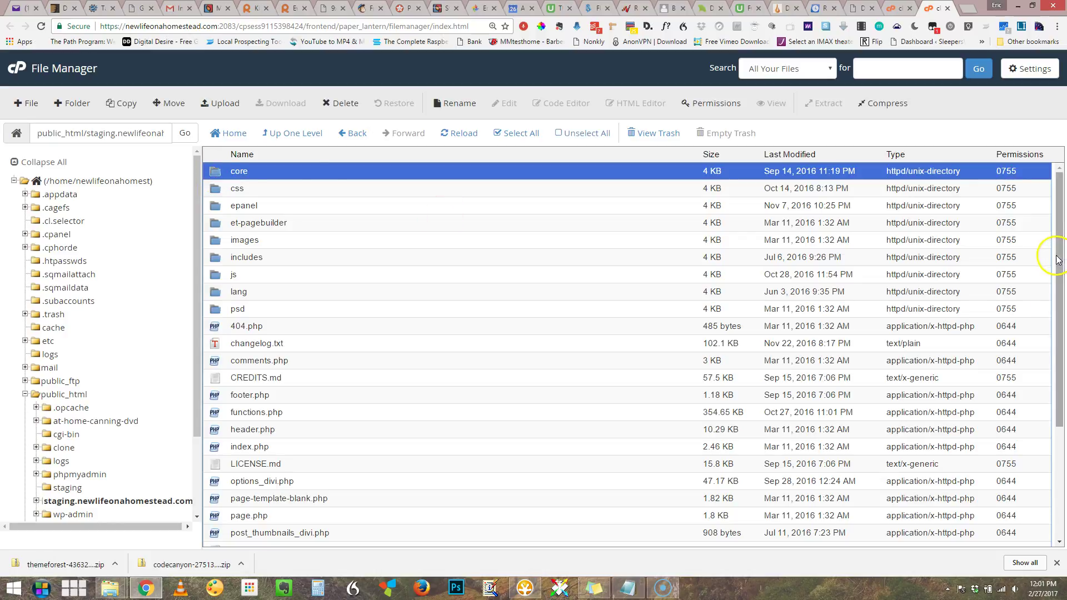
pyautogui.scroll(-1, 1062, 311)
pyautogui.scroll(-2, 1062, 311)
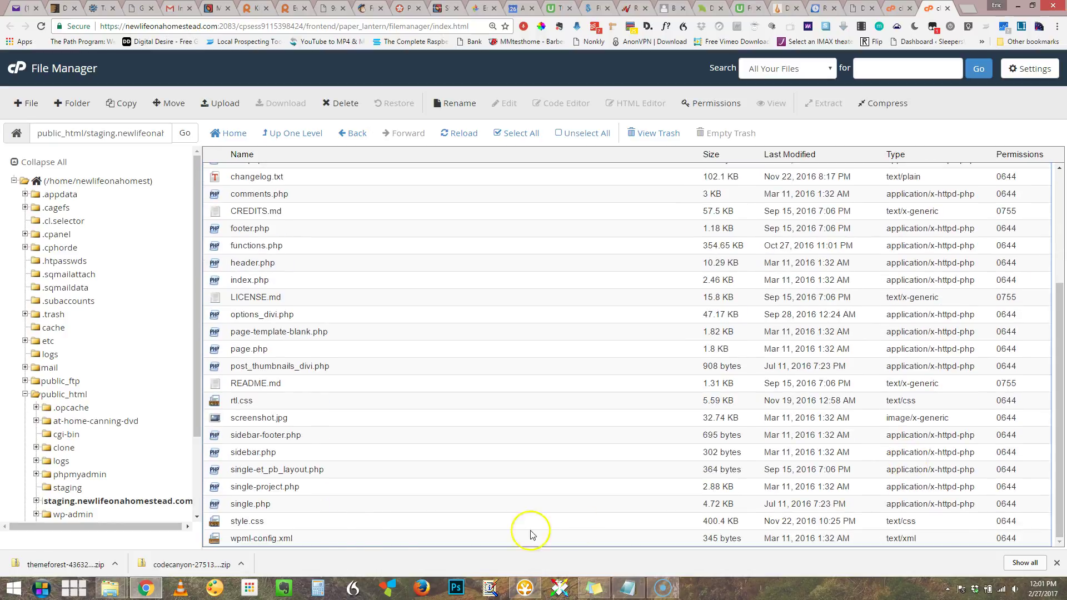
pyautogui.keyDown('shift'); pyautogui.click(269, 542); pyautogui.keyUp('shift')
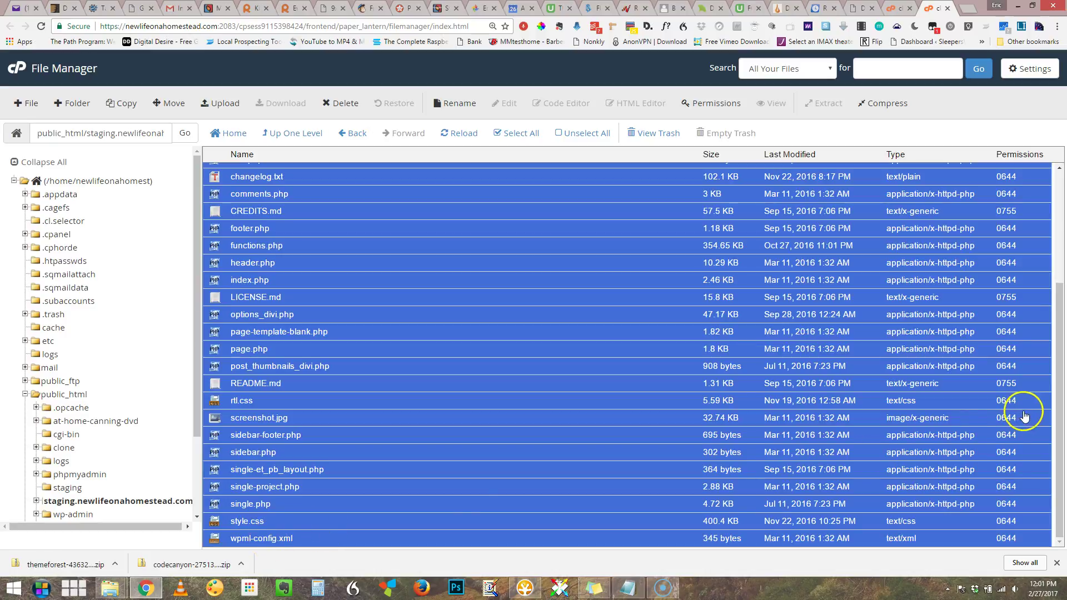
pyautogui.click(517, 382)
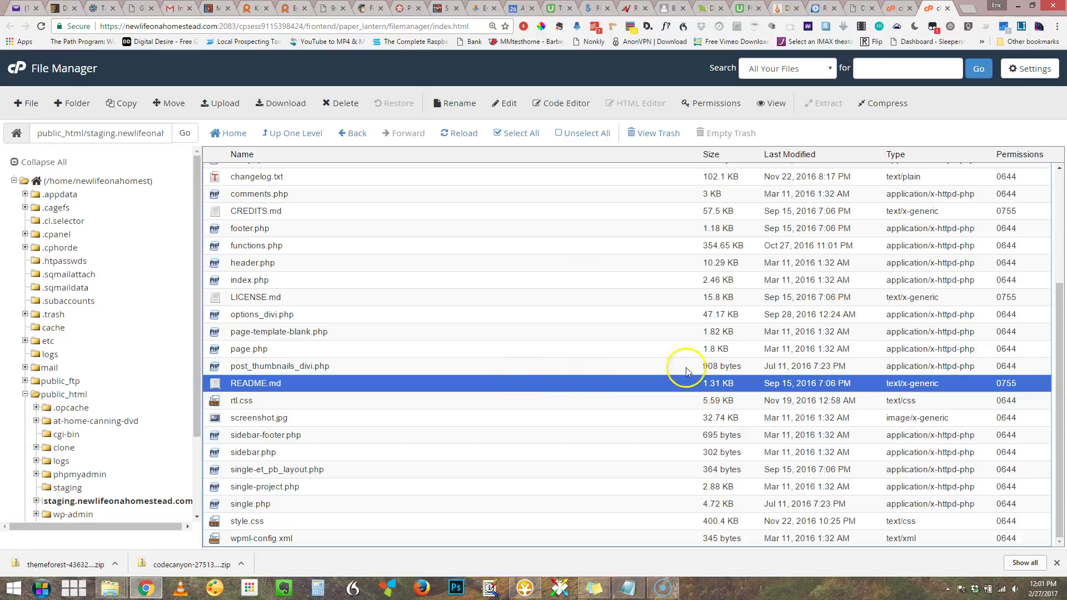
pyautogui.moveTo(1061, 358); pyautogui.dragTo(1058, 186)
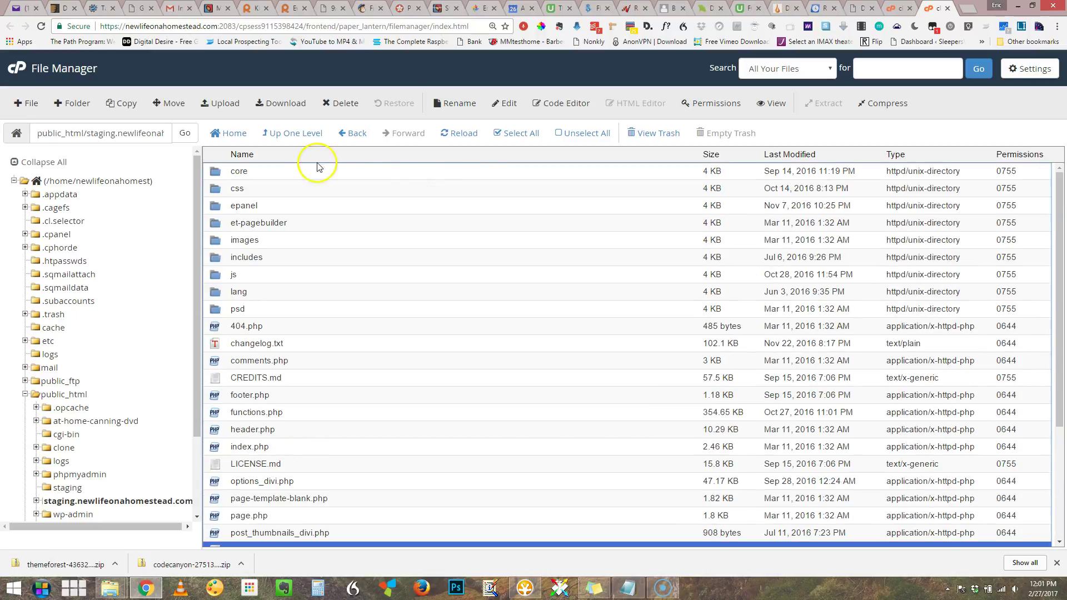
pyautogui.click(215, 172)
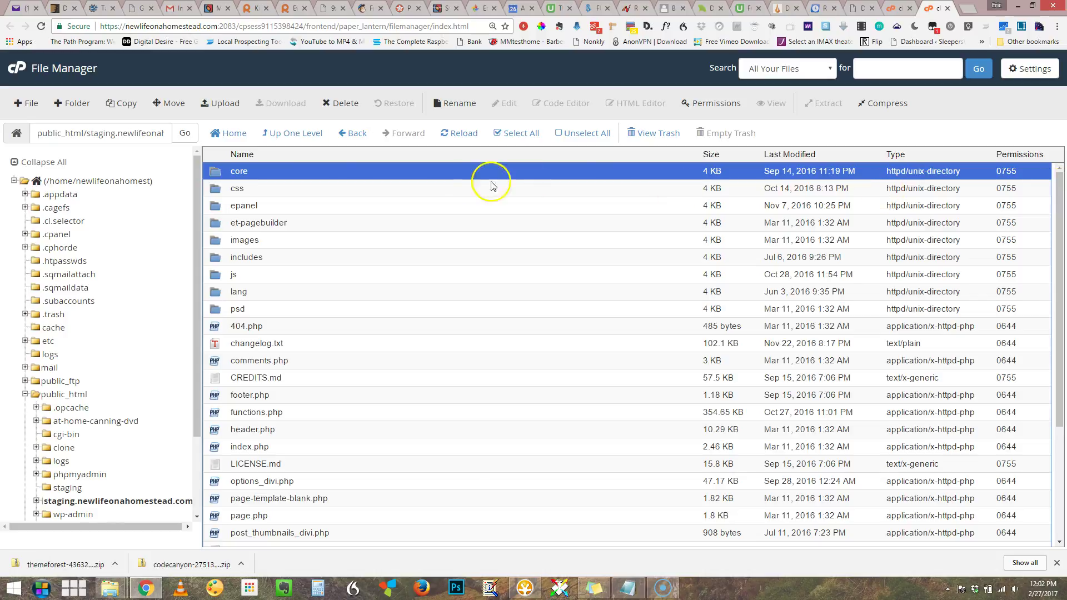
pyautogui.moveTo(1059, 228); pyautogui.dragTo(1059, 439)
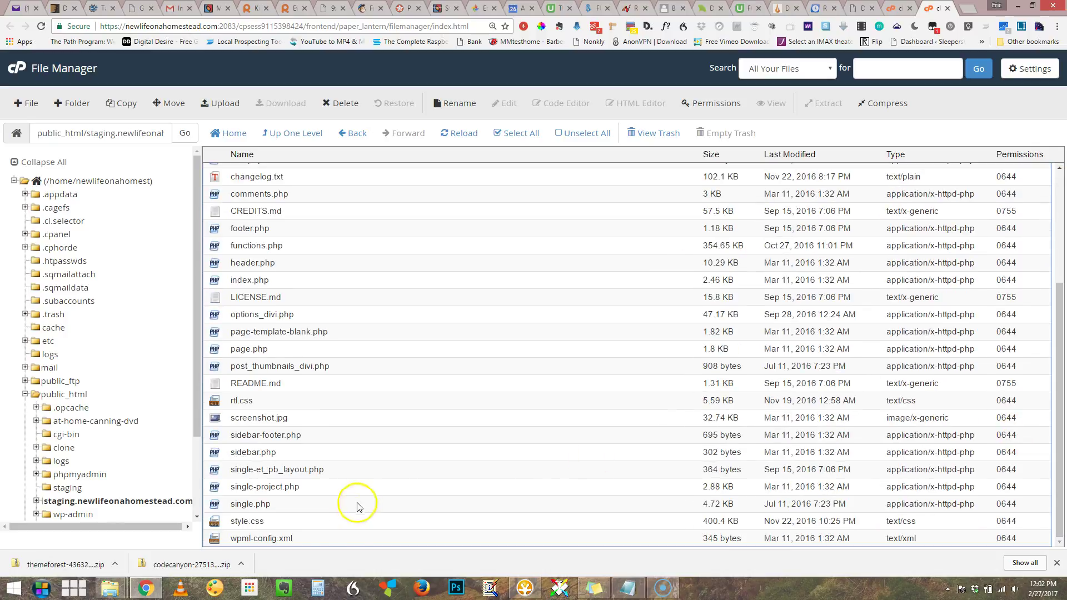
pyautogui.keyDown('shift'); pyautogui.click(216, 539); pyautogui.keyUp('shift')
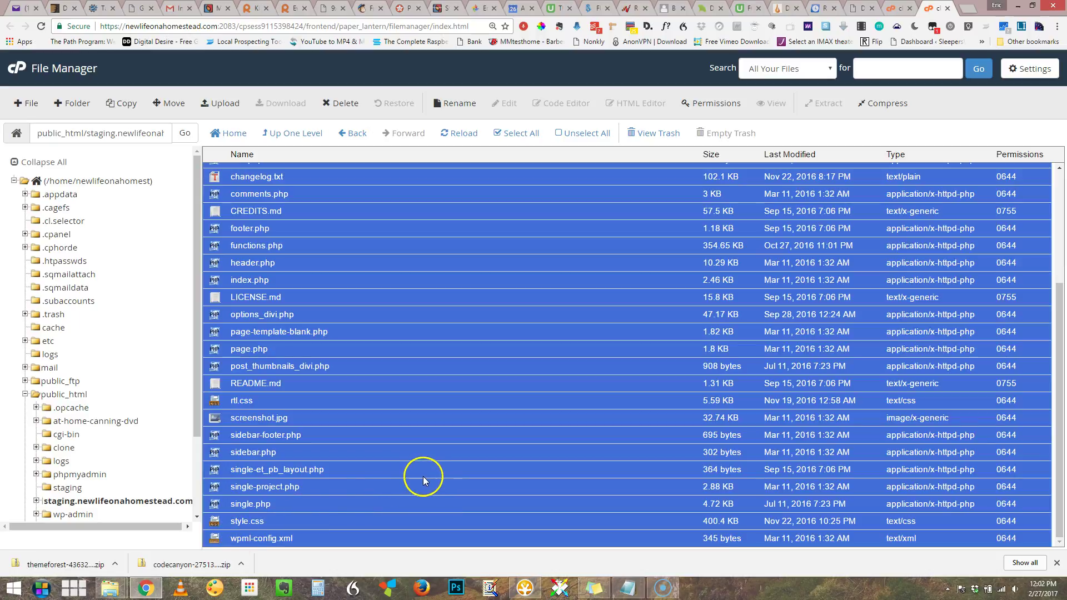
# Move the selected theme files into wp-content/themes/Divi by trimming the destination path
pyautogui.click(161, 102)
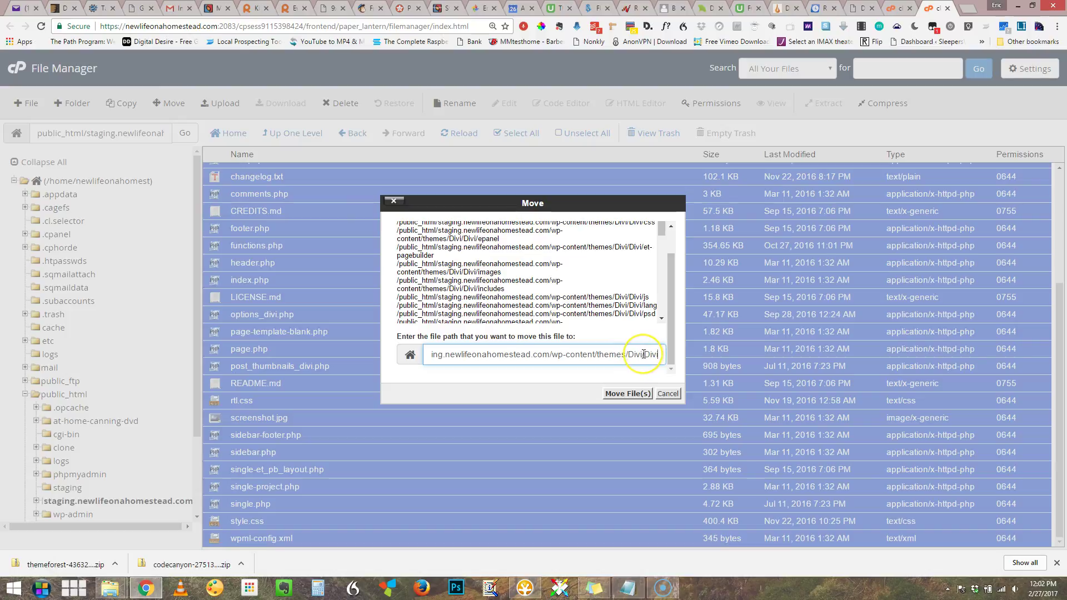
pyautogui.click(658, 354)
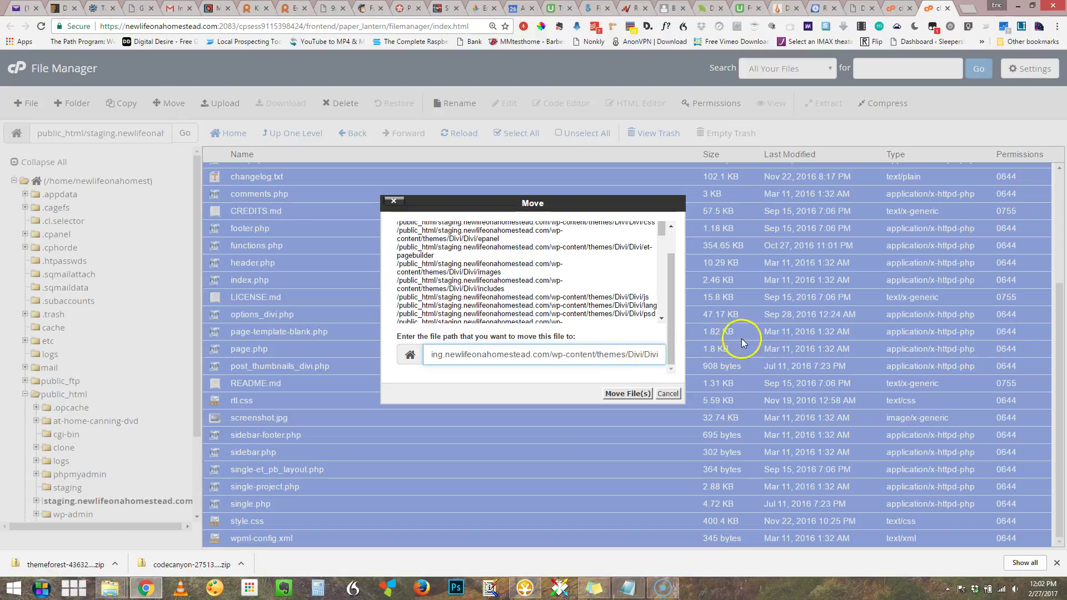
pyautogui.press('BackSpace')
pyautogui.press('BackSpace')
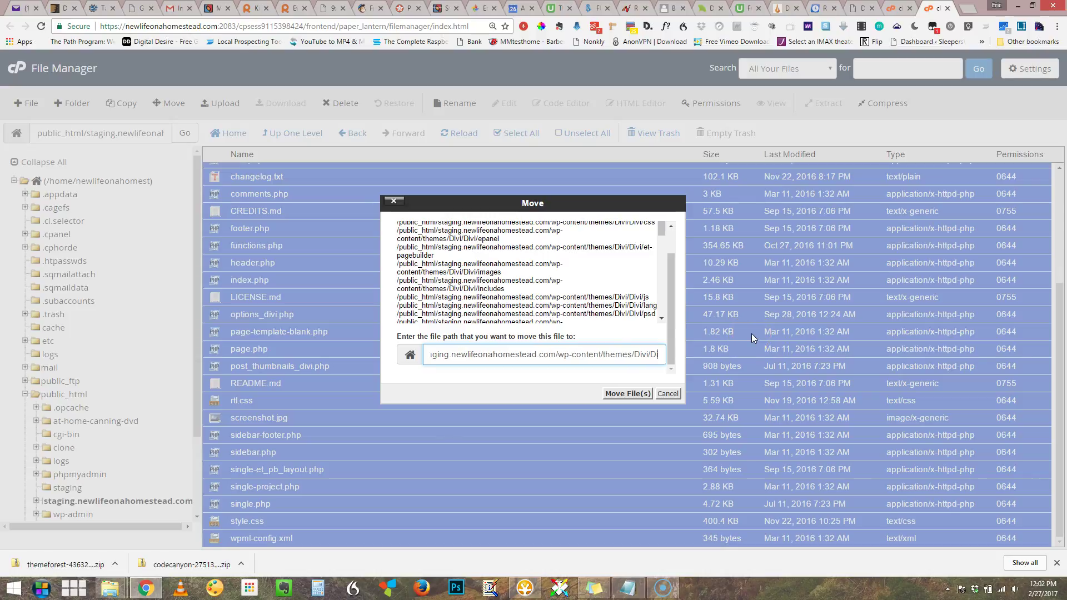
pyautogui.press('BackSpace')
pyautogui.press('BackSpace')
pyautogui.press('BackSpace')
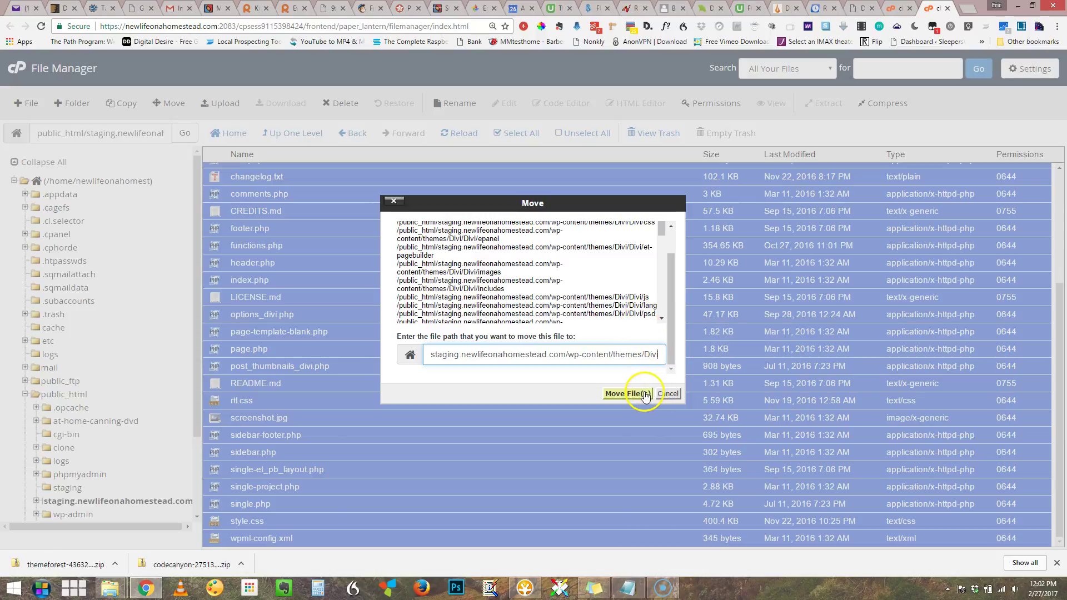
pyautogui.click(628, 394)
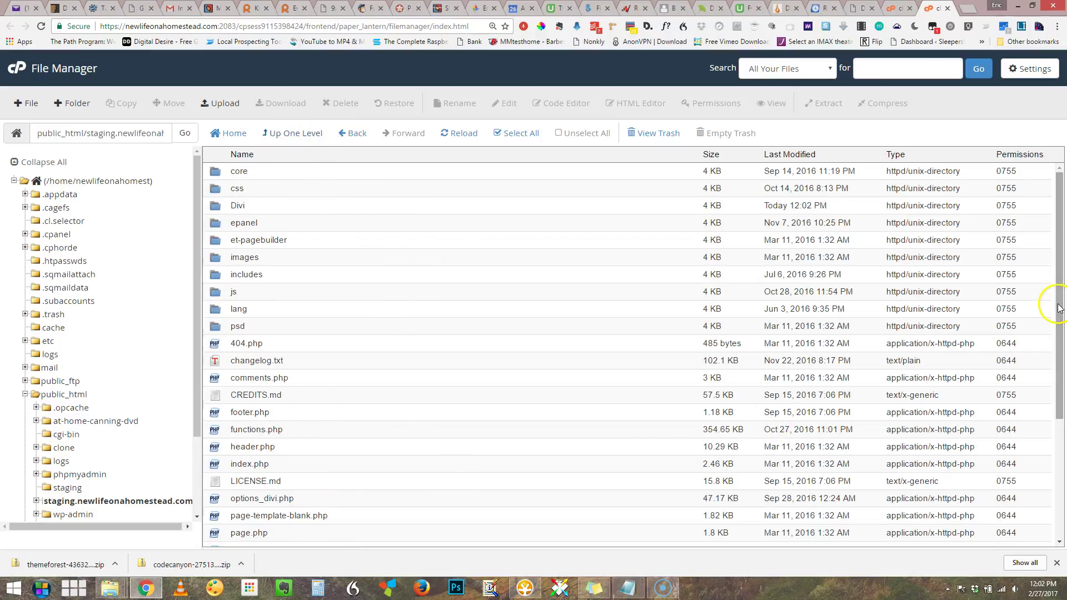
# Check that the leftover inner Divi subfolder is empty, then return to themes/Divi and select it
pyautogui.moveTo(1058, 286); pyautogui.dragTo(1060, 262)
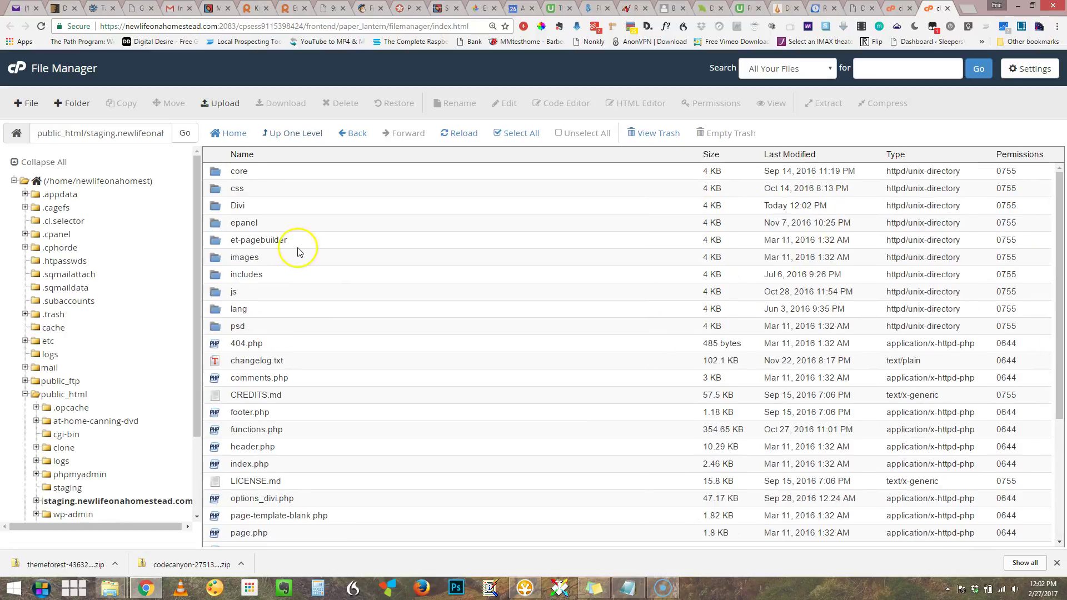
pyautogui.click(218, 208)
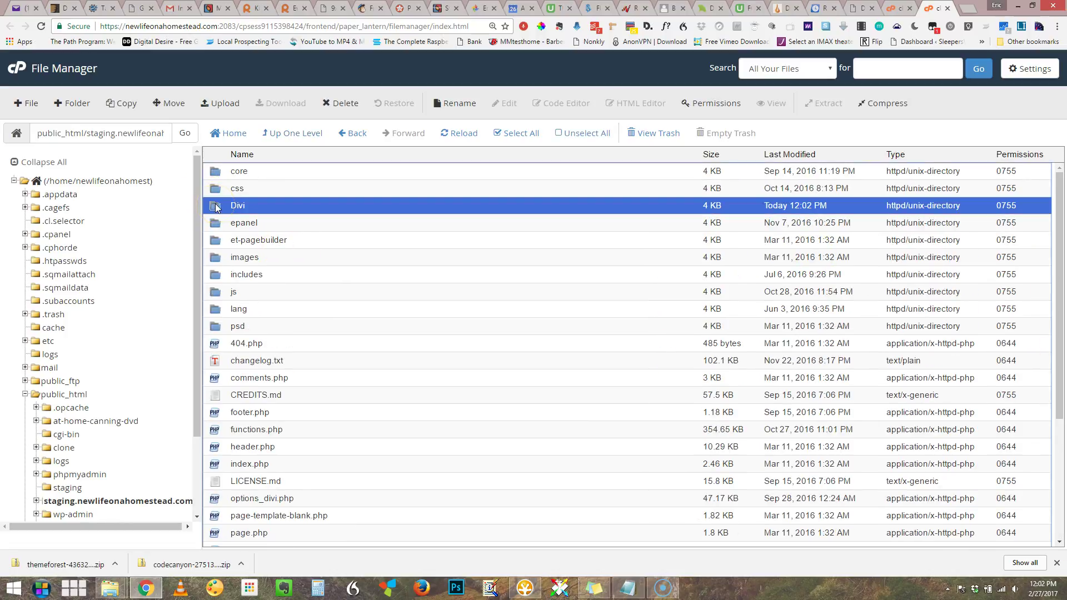
pyautogui.doubleClick(218, 207)
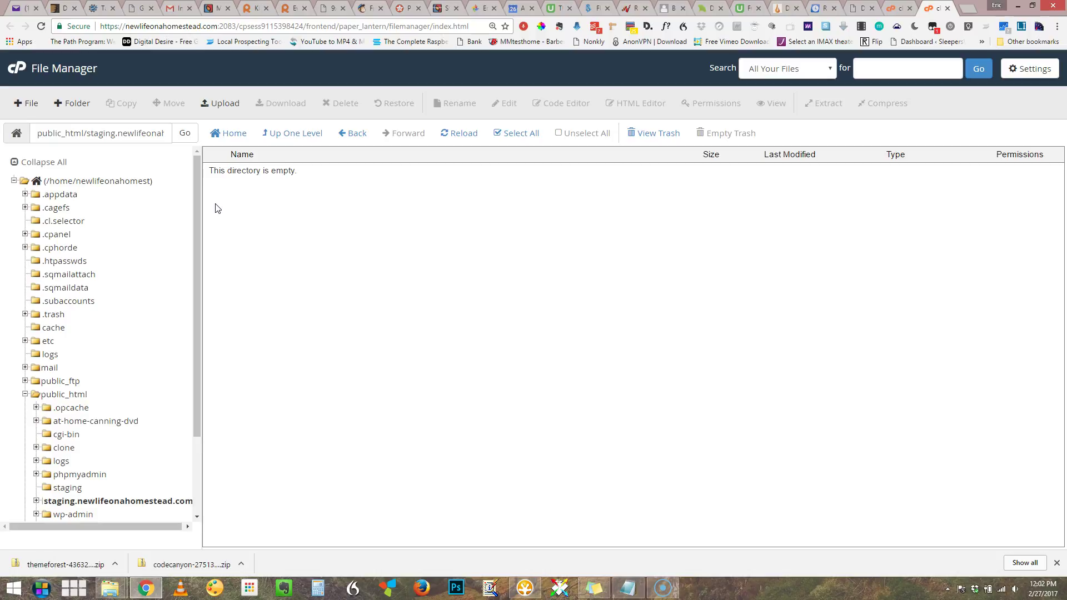
pyautogui.click(276, 133)
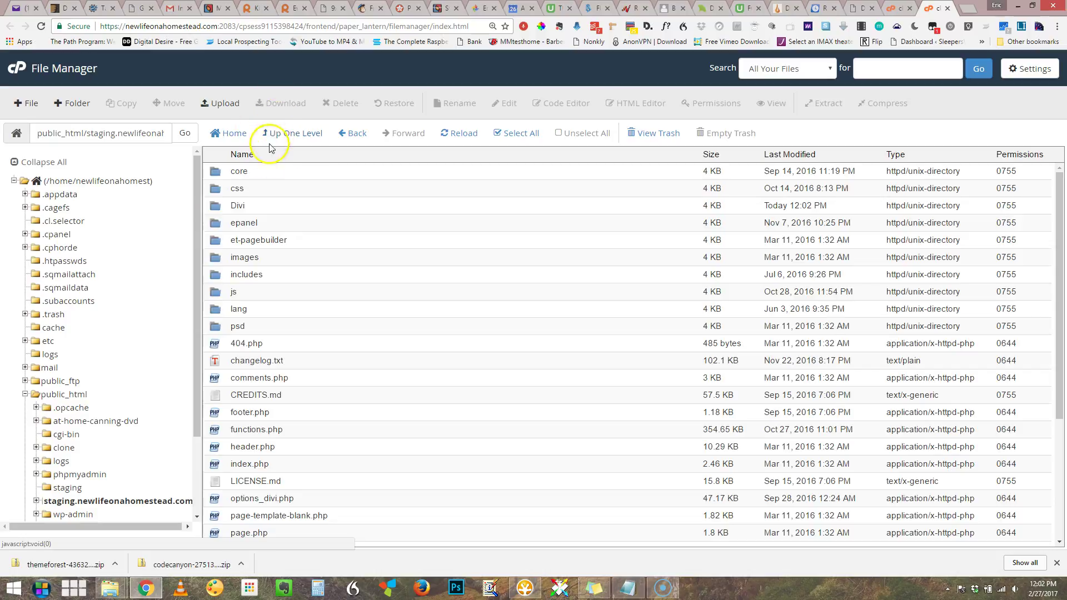
pyautogui.click(220, 205)
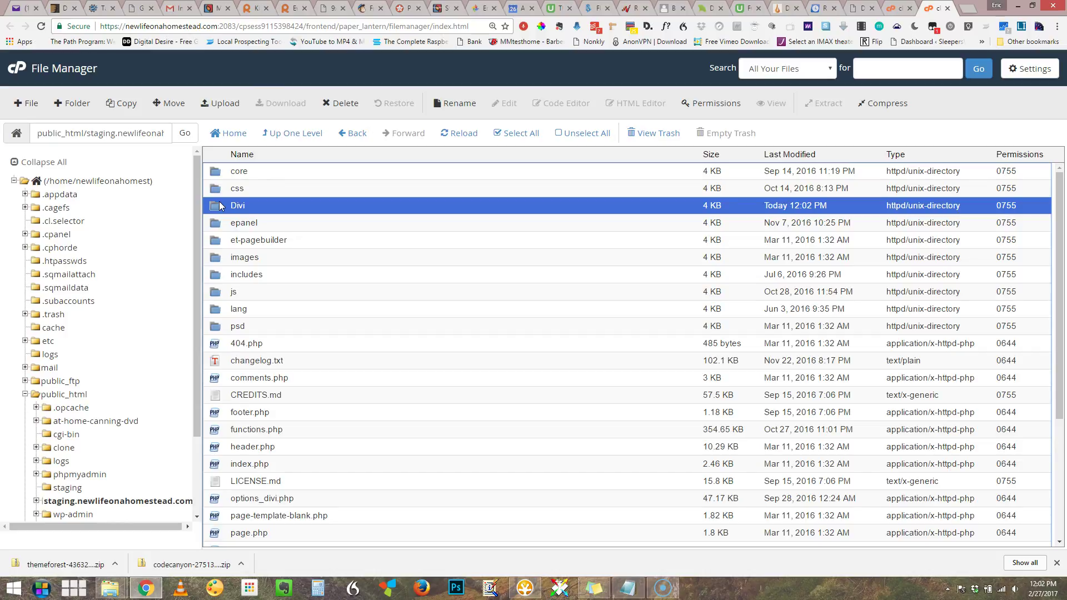
# Permanently delete the empty inner Divi subfolder, skipping the trash
pyautogui.click(340, 104)
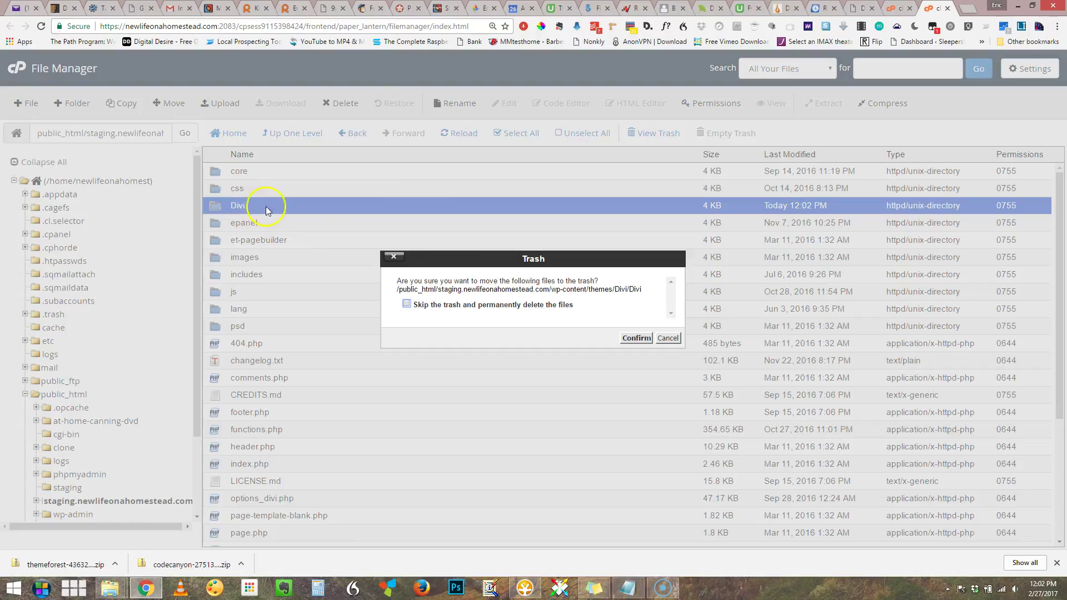
pyautogui.click(408, 305)
pyautogui.click(635, 338)
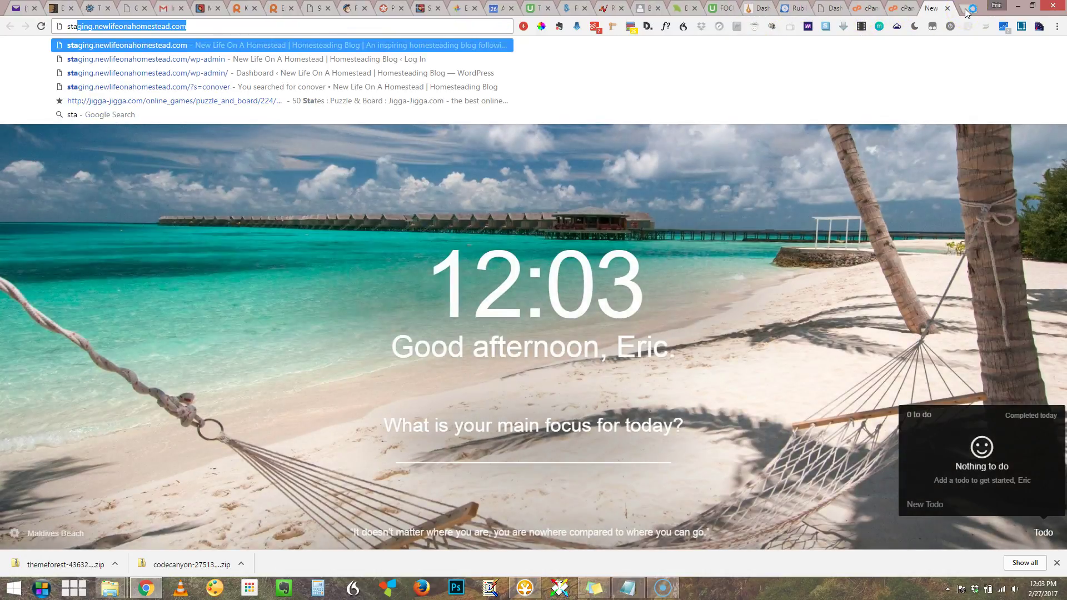
# Go to staging.newlifeonahomestead.com/wp-admin and open the Appearance > Themes page
pyautogui.press('End')
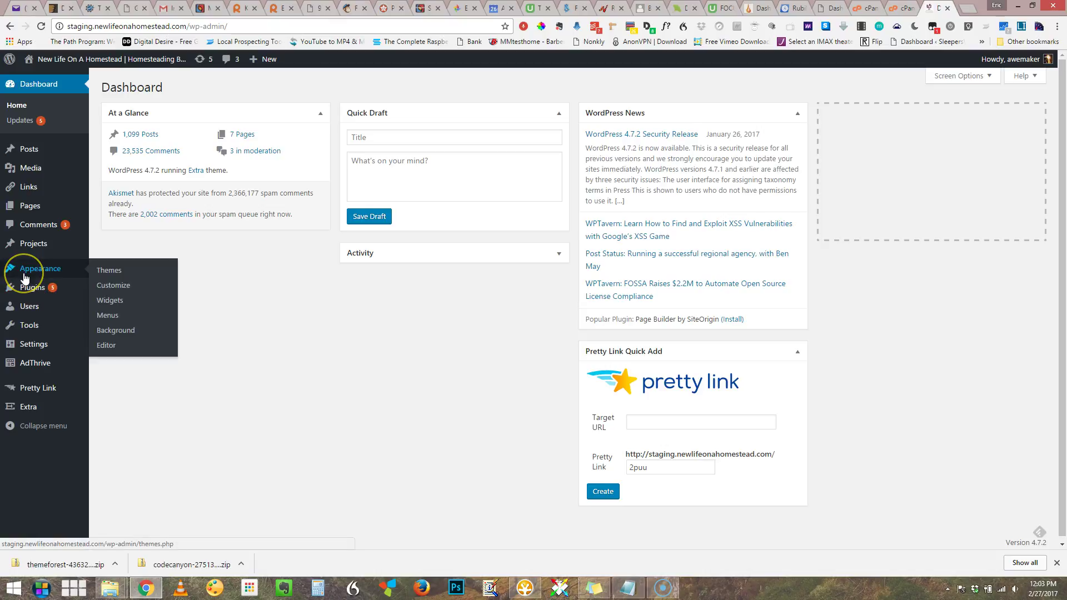
pyautogui.click(104, 269)
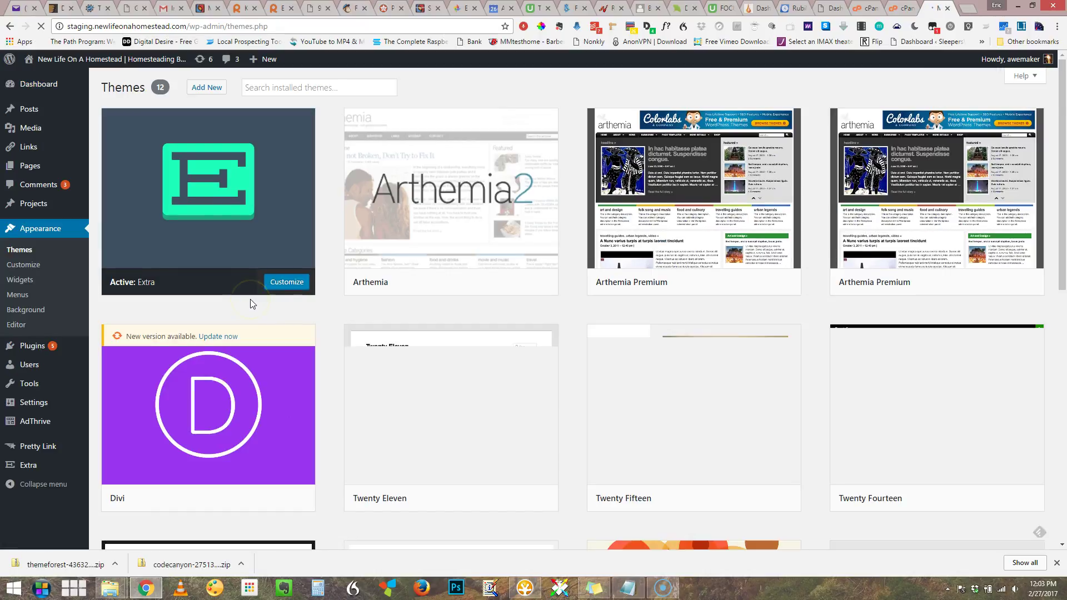
pyautogui.moveTo(258, 405)
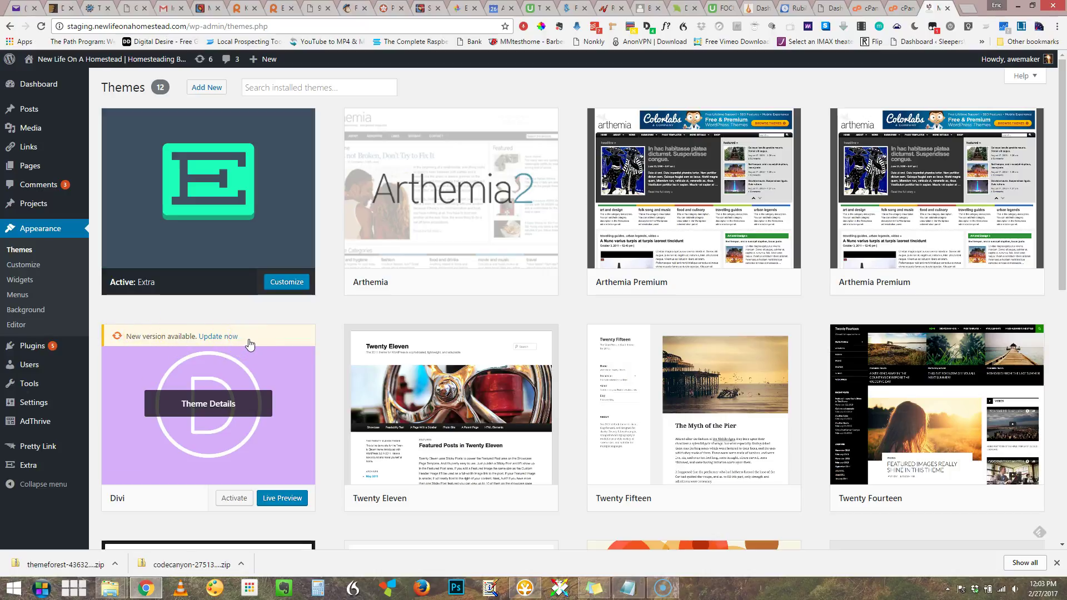
pyautogui.click(25, 347)
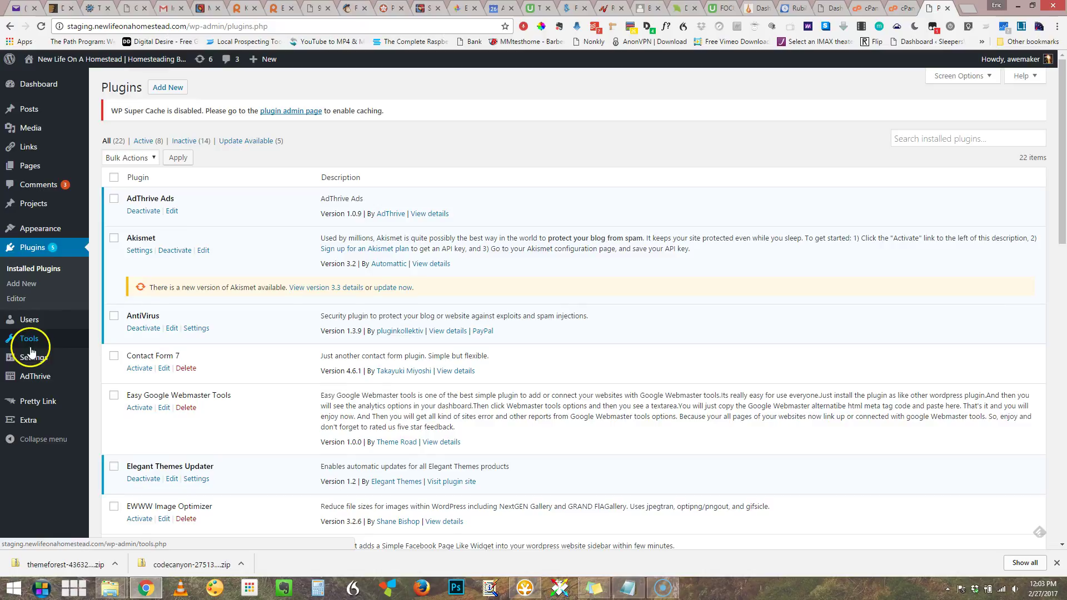
pyautogui.scroll(-5, 247, 315)
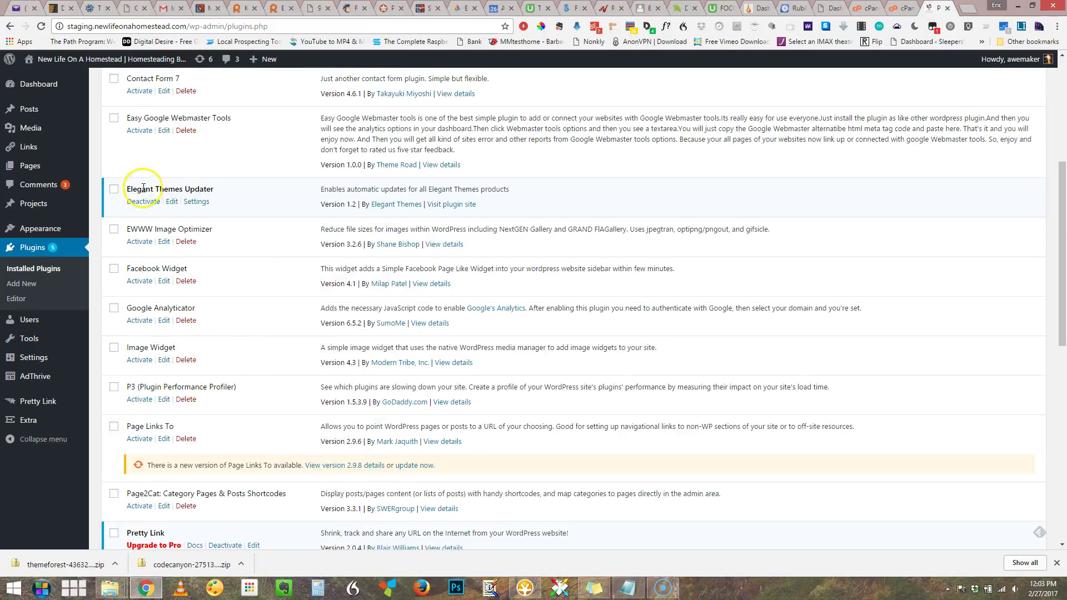
pyautogui.click(10, 26)
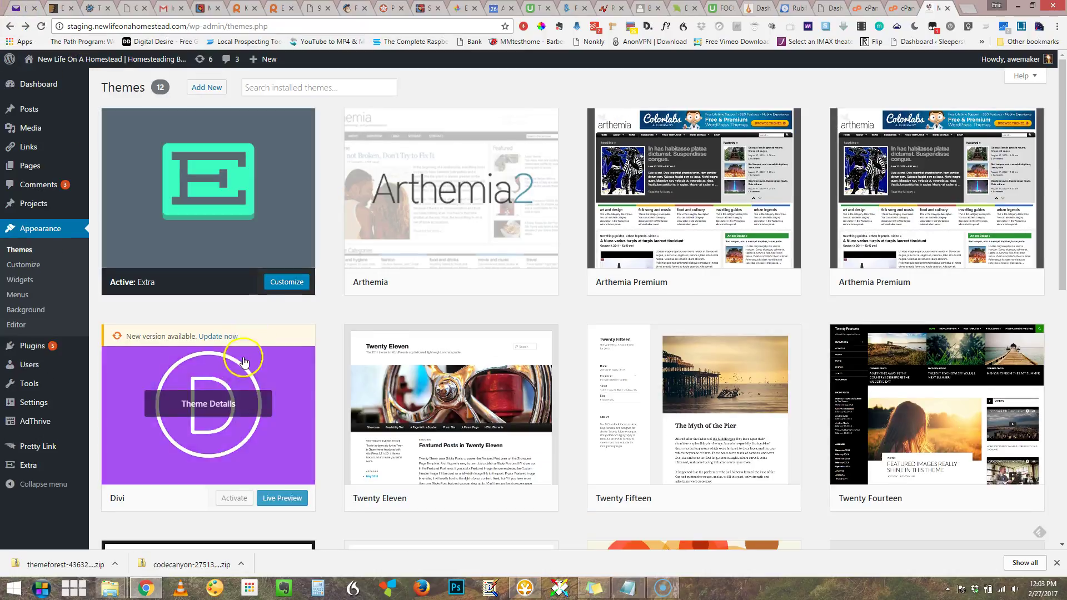
# Update Divi to its new version until its card shows Updated!
pyautogui.click(232, 336)
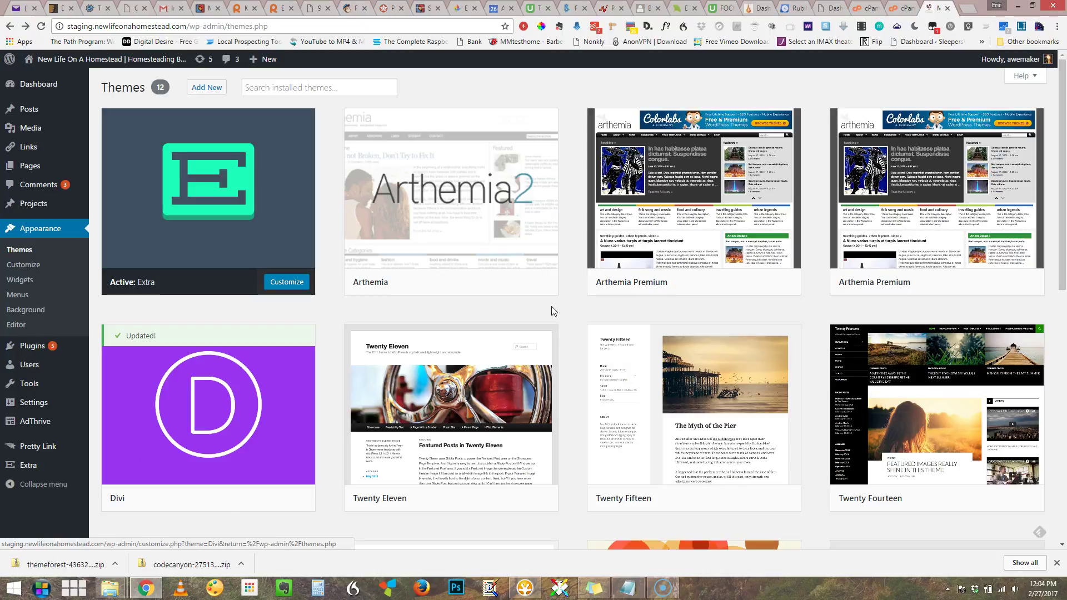
pyautogui.click(620, 591)
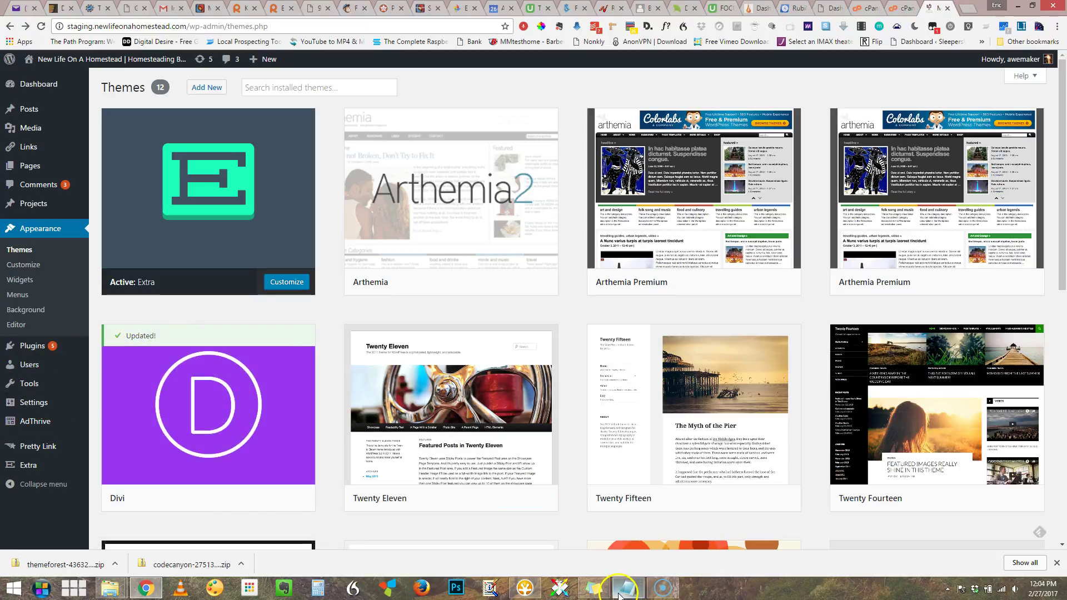